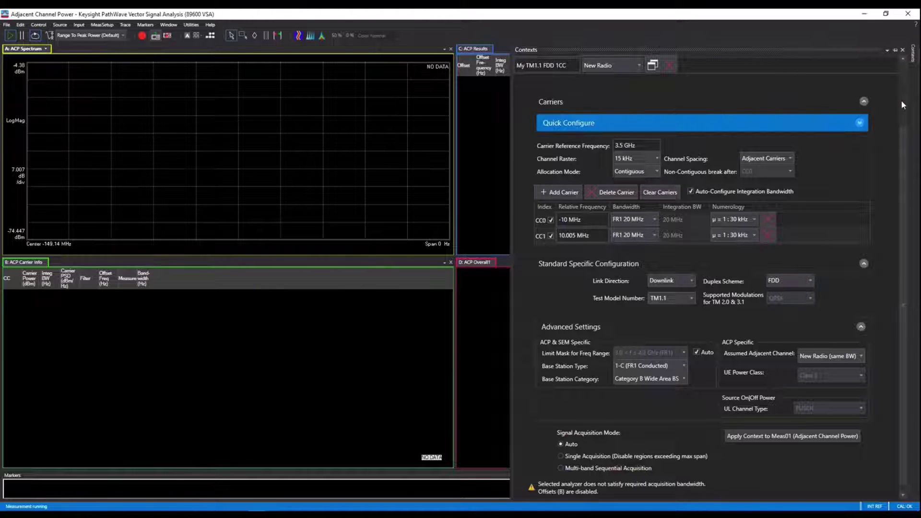
Add a new context and set its type to New Radio
scroll(901, 96, up, 3)
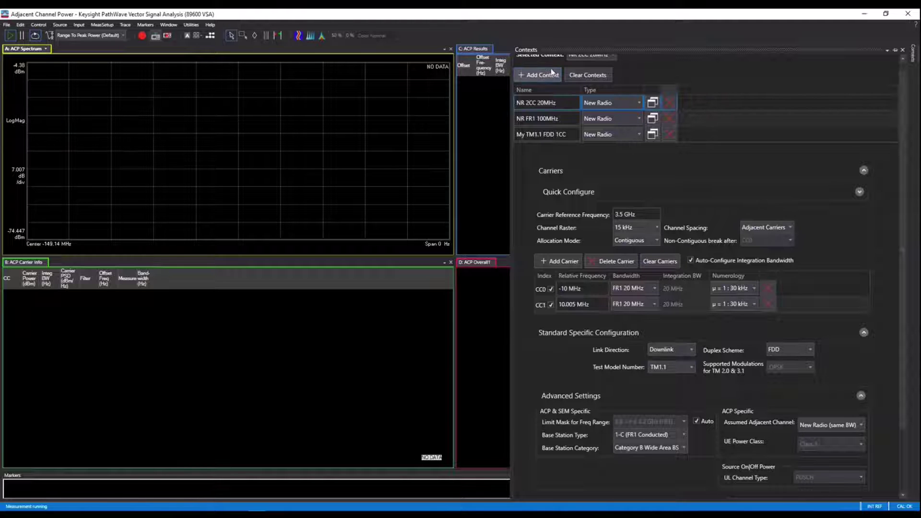
scroll(905, 179, up, 1)
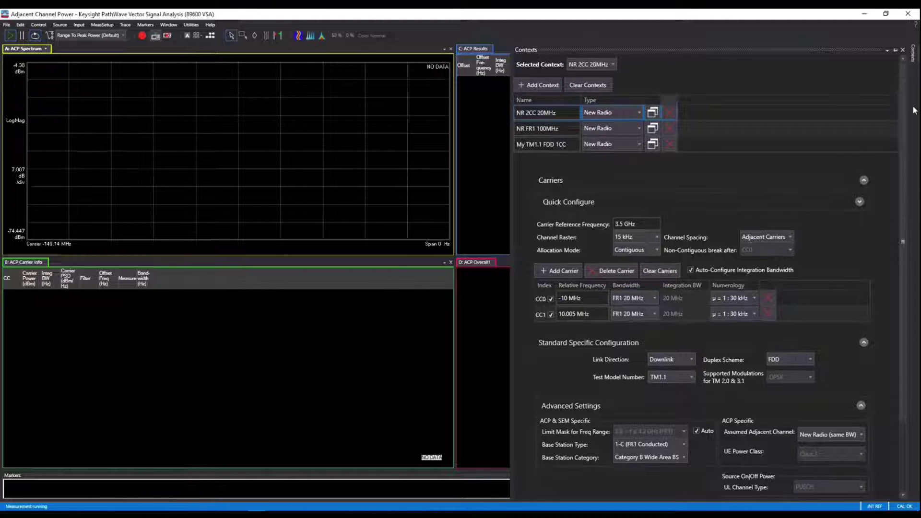
click(542, 86)
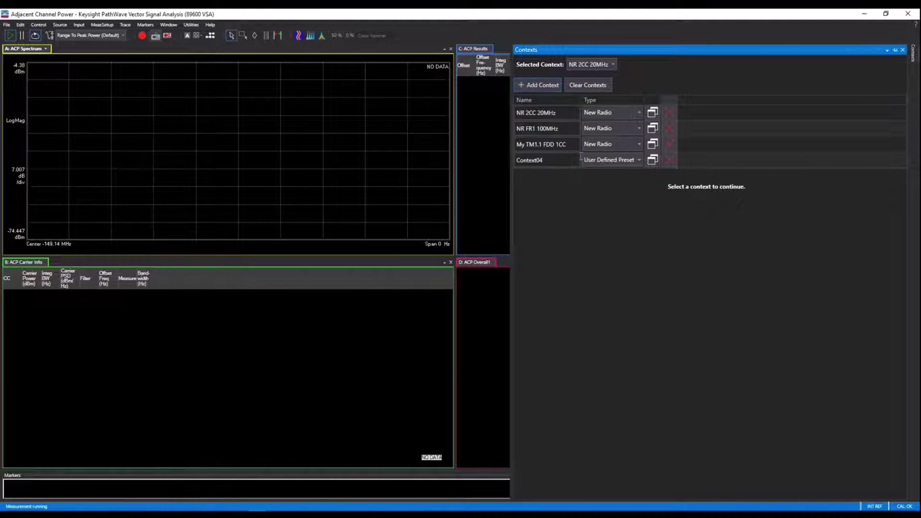
click(598, 163)
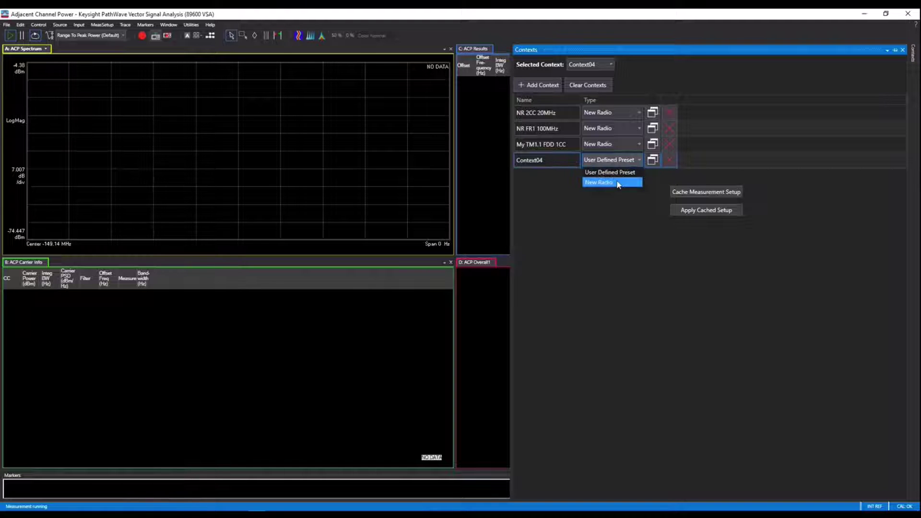
click(616, 183)
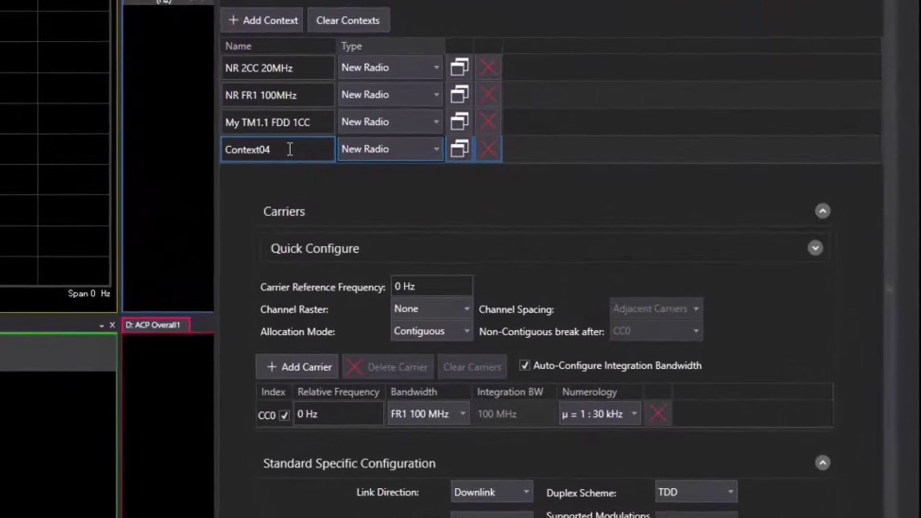
Rename the new context as "Demo FR1 1CC FDD TM1.1"
double_click(290, 149)
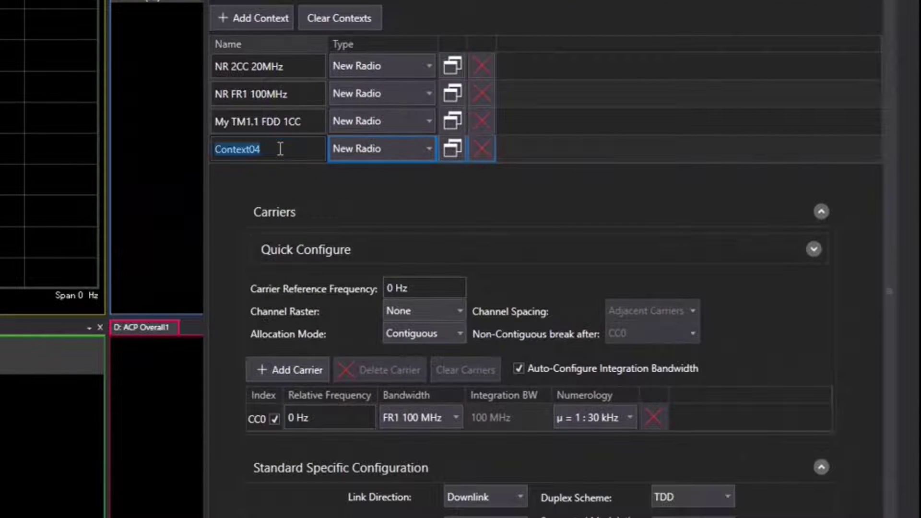
text(Demo)
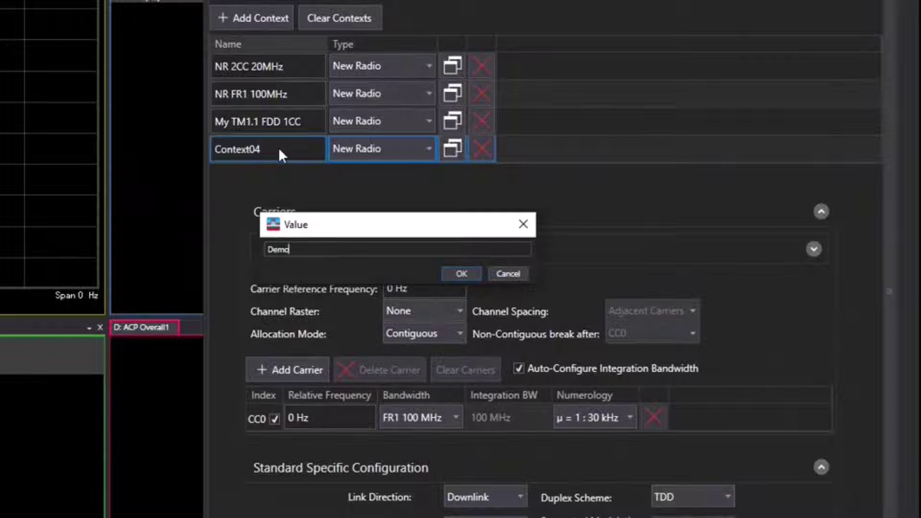
key(Return)
double_click(280, 148)
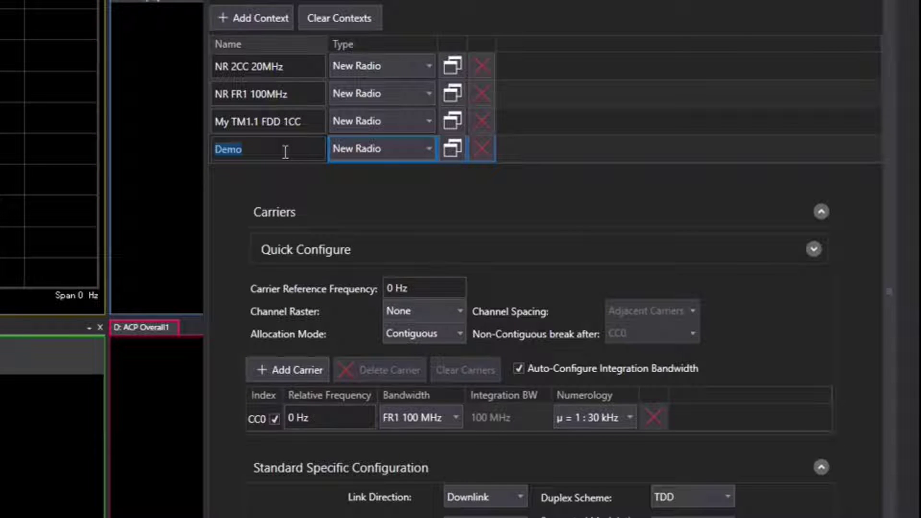
double_click(285, 152)
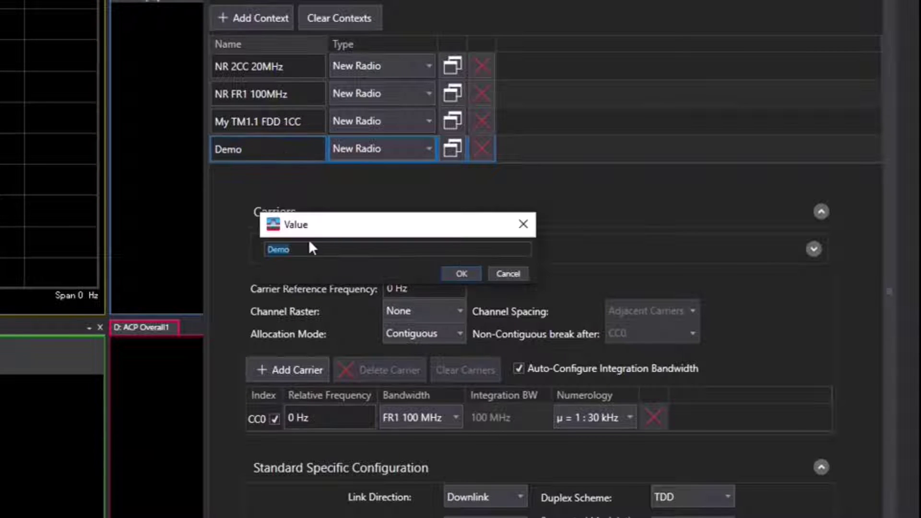
click(307, 253)
text(FR1 1CC FDD TM1.1)
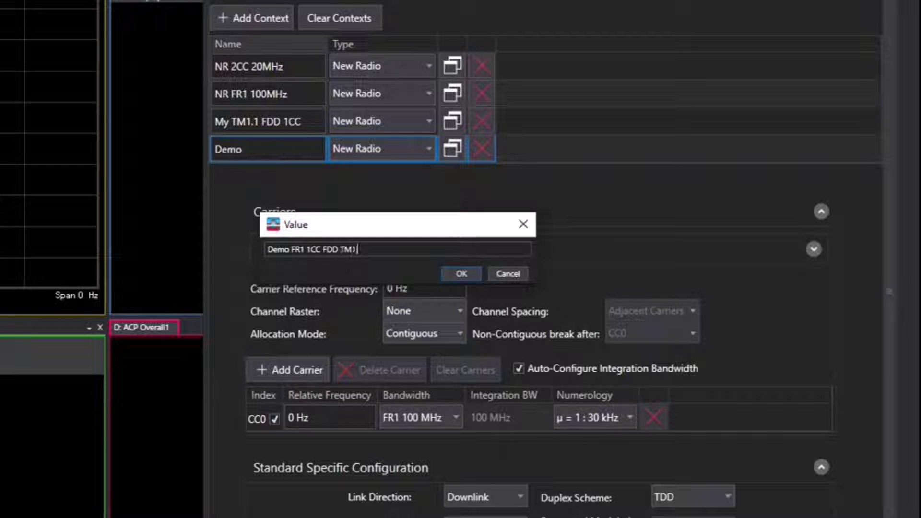
key(Return)
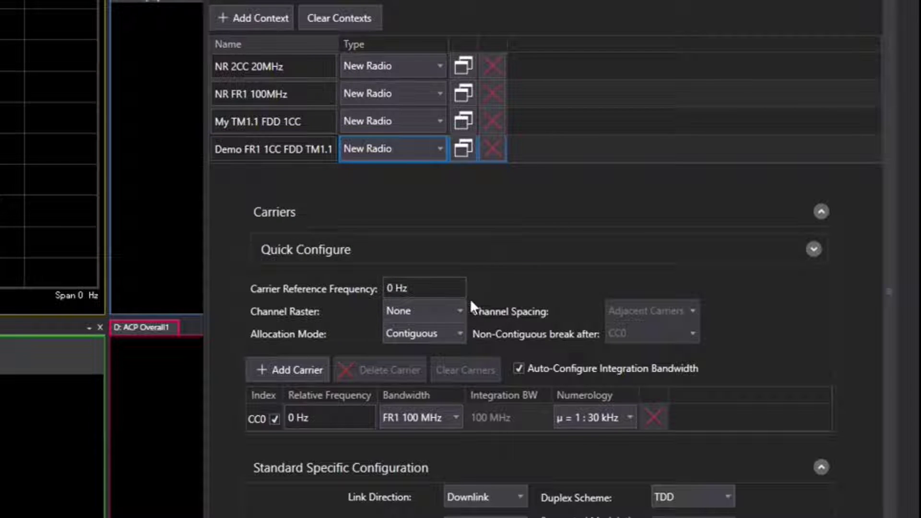
Set the demo context's carrier reference frequency to 3.5 GHz and its duplex scheme to FDD
click(434, 282)
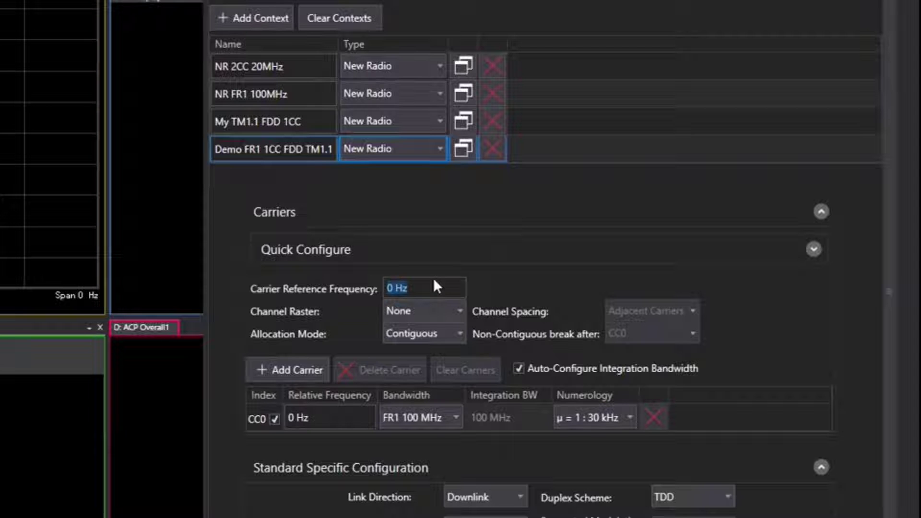
text(3.5g)
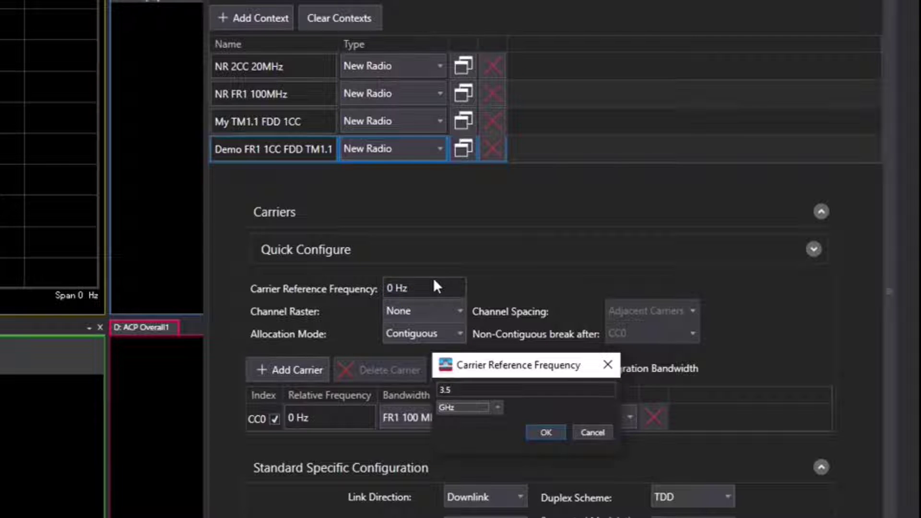
key(Return)
scroll(433, 271, down, 5)
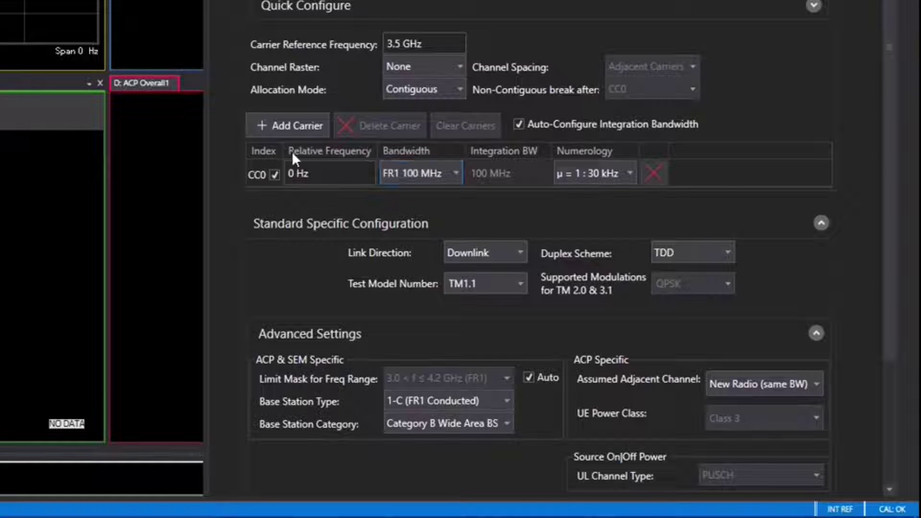
click(677, 253)
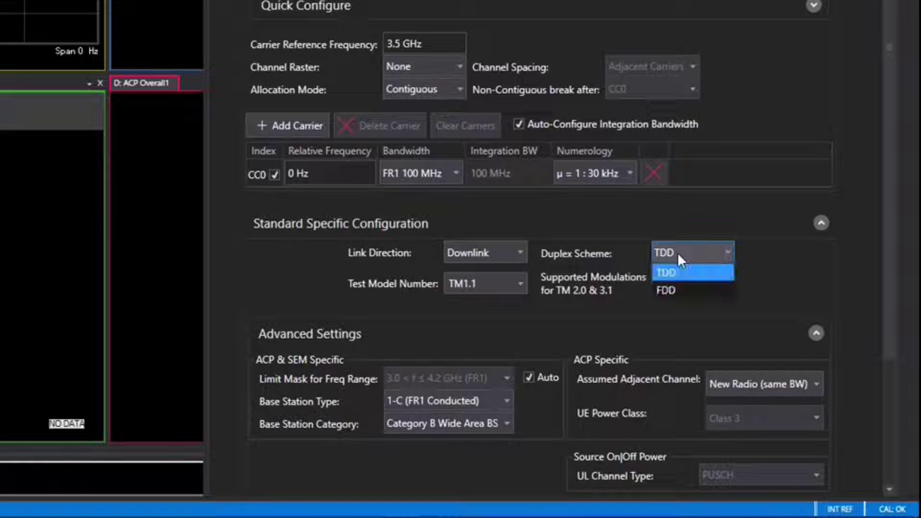
click(689, 291)
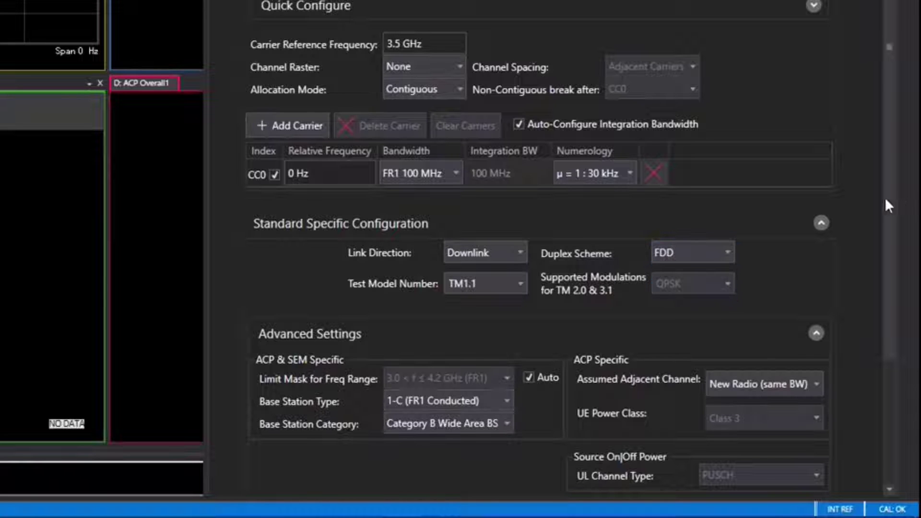
Run the Adjacent Channel Power measurement with the demo context applied and auto scale its ACP Spectrum trace
scroll(882, 312, down, 5)
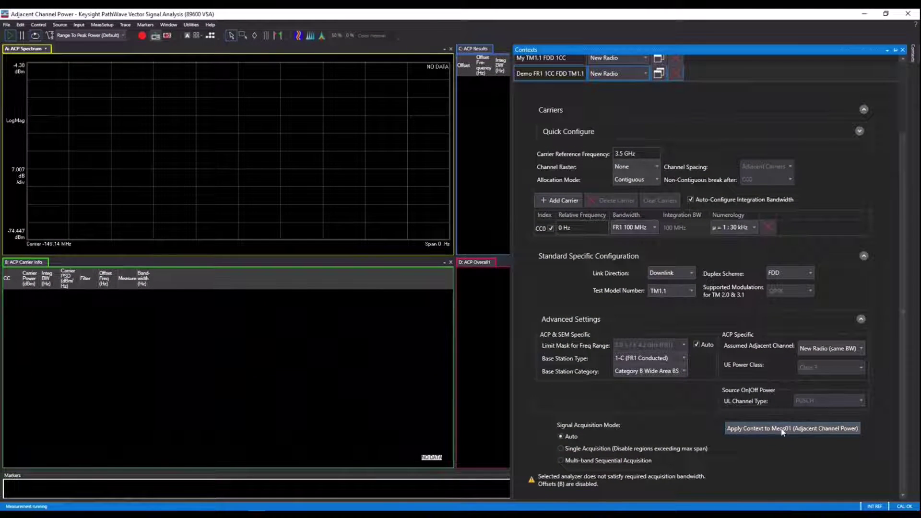
click(781, 429)
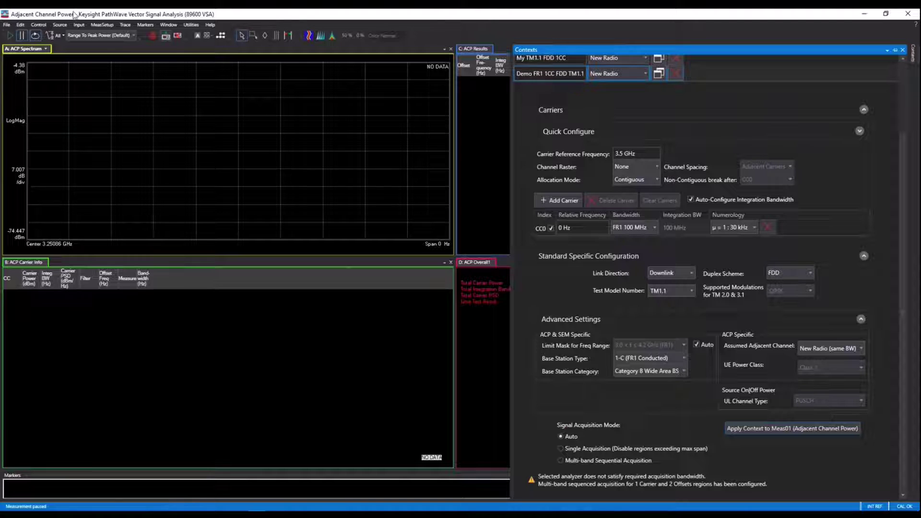
click(8, 36)
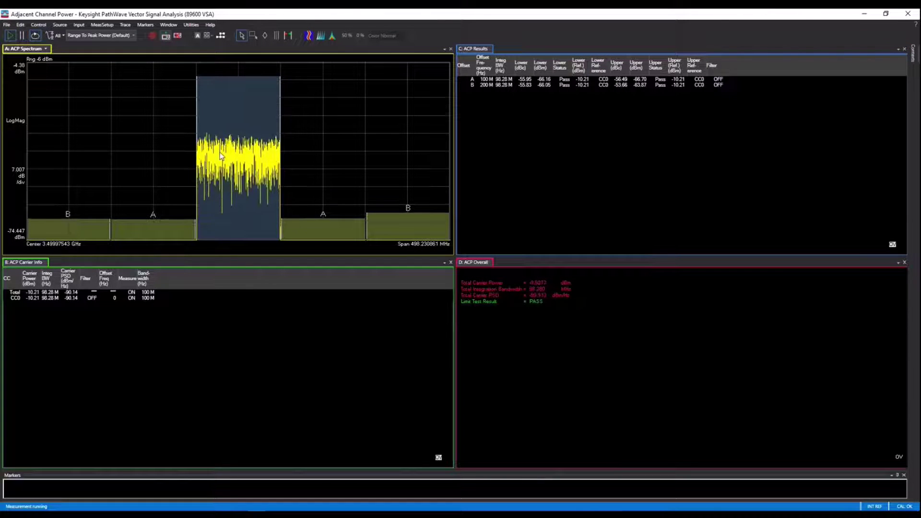
right_click(165, 129)
click(137, 132)
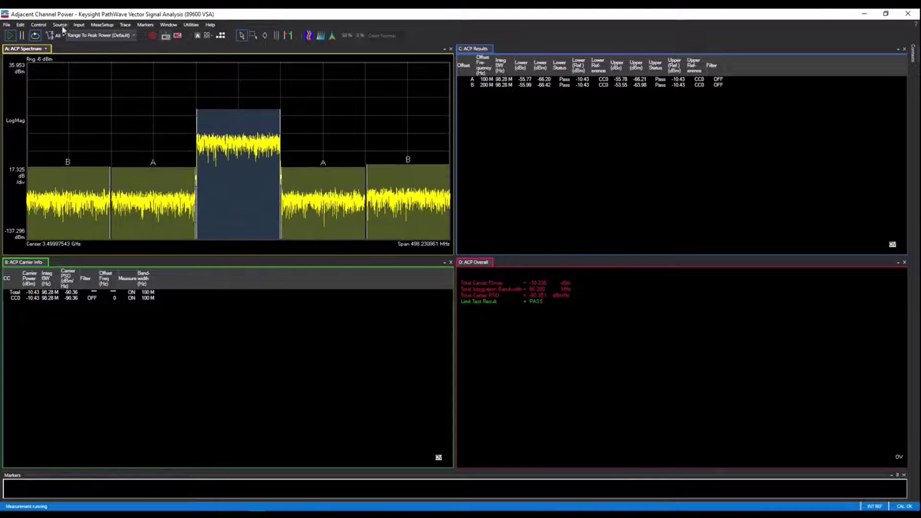
Examine the carrier, power reference, and offset and limit settings in the ACP measurement properties
click(102, 25)
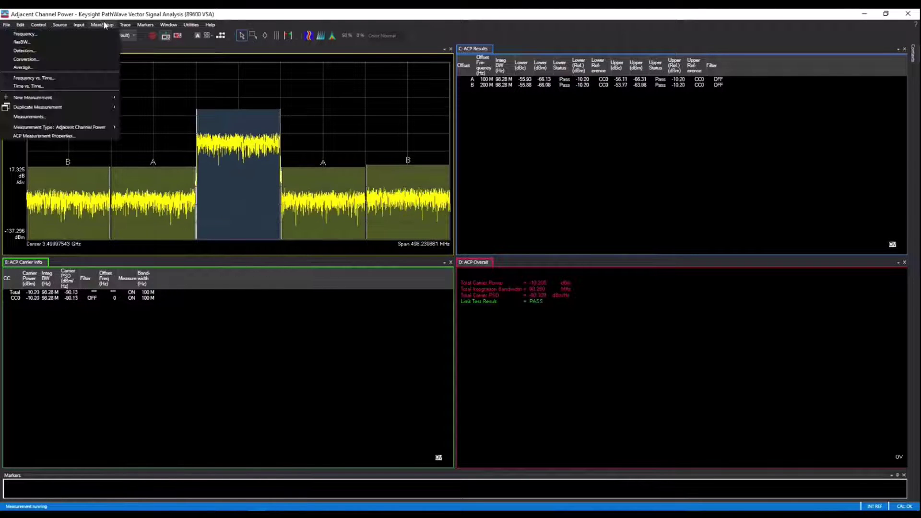
click(60, 136)
drag(283, 102, 577, 200)
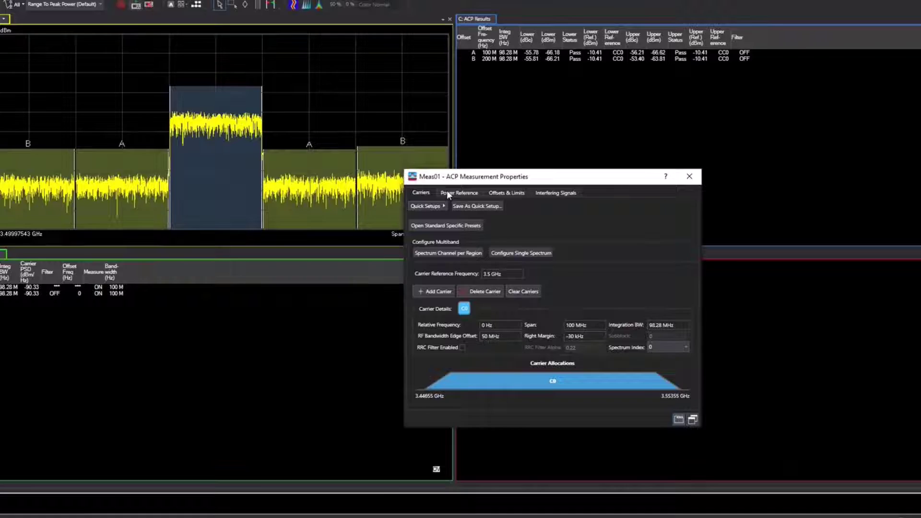
click(459, 206)
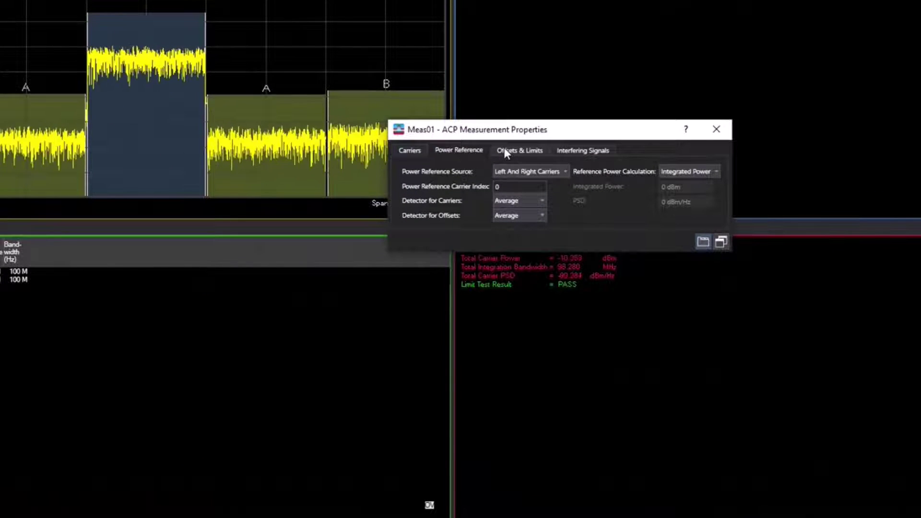
click(521, 146)
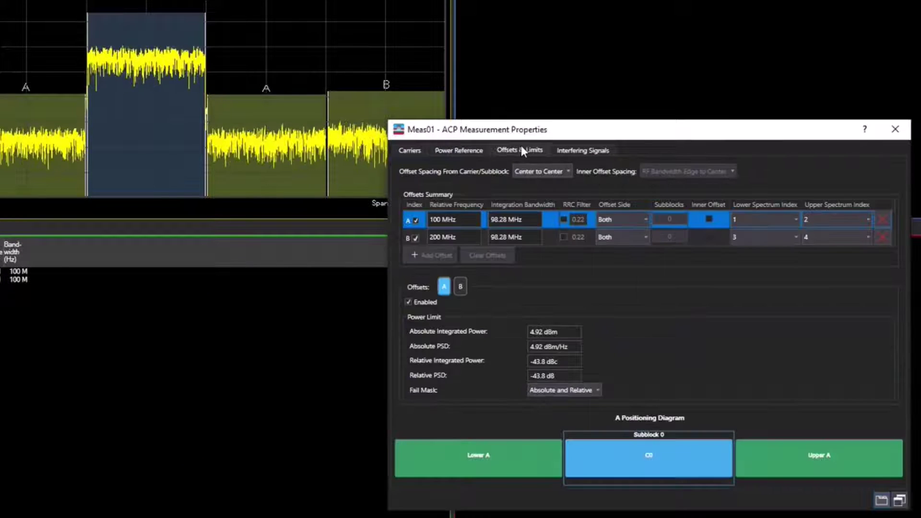
drag(530, 140, 358, 50)
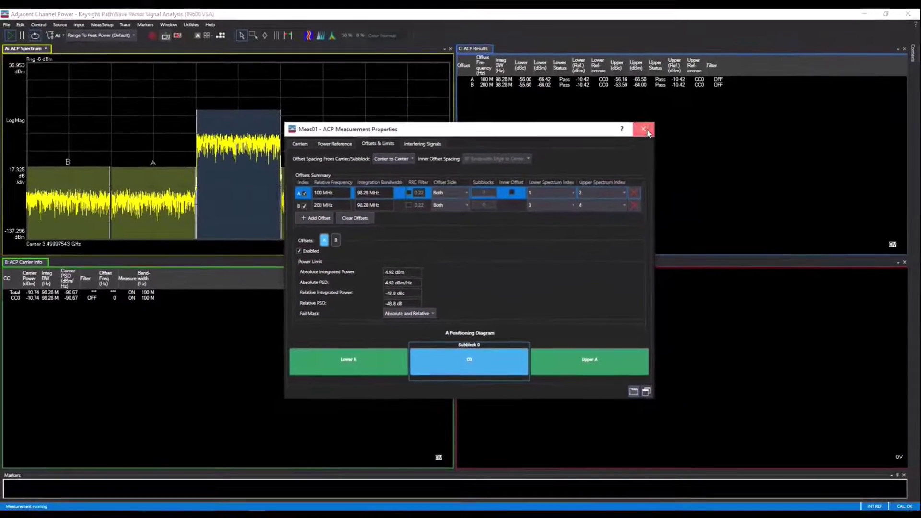
click(691, 73)
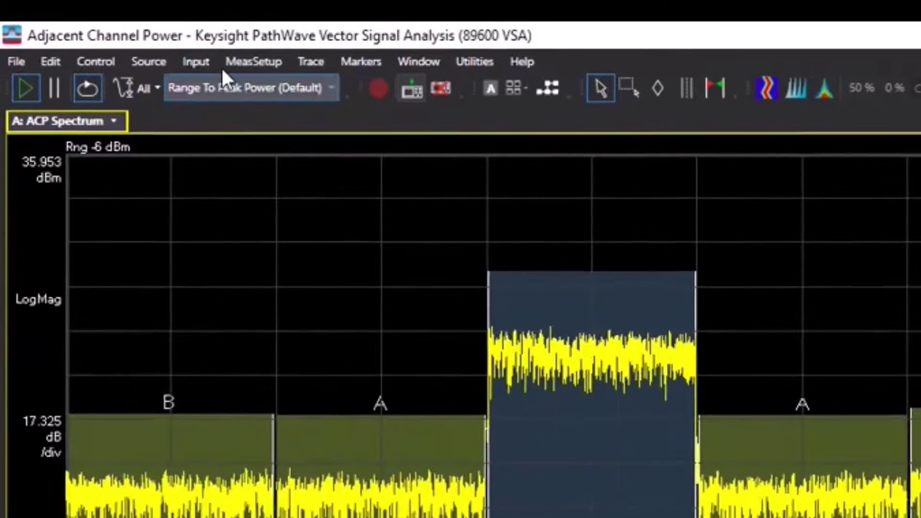
Create a new Spectral Emissions Mask measurement from the Power Spectrum Analysis group
click(102, 24)
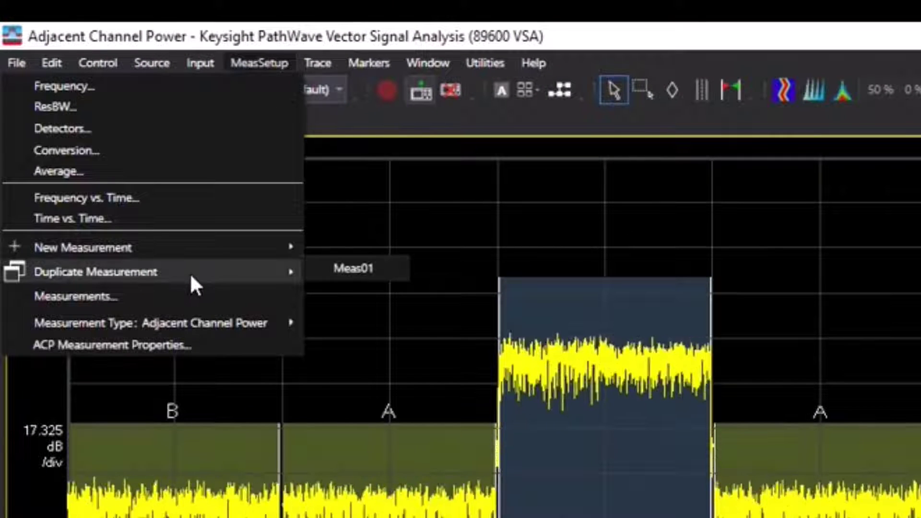
mouse_move(209, 247)
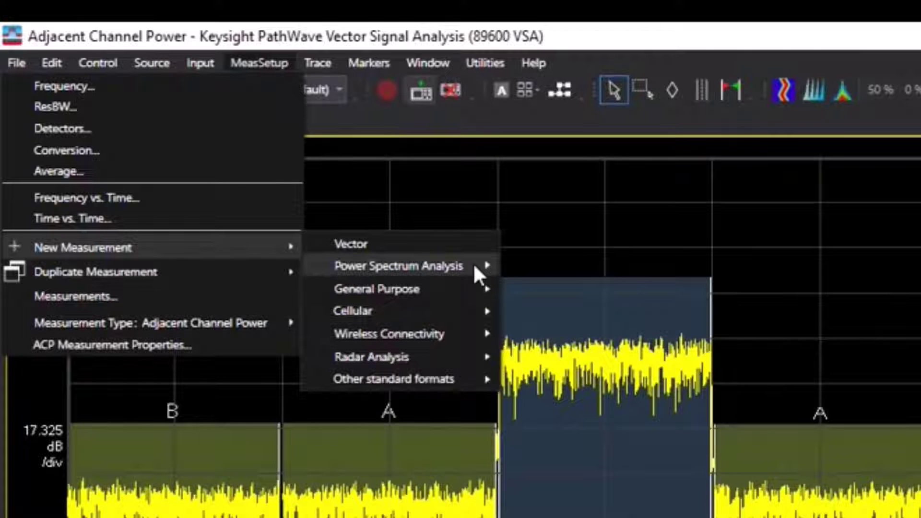
click(182, 303)
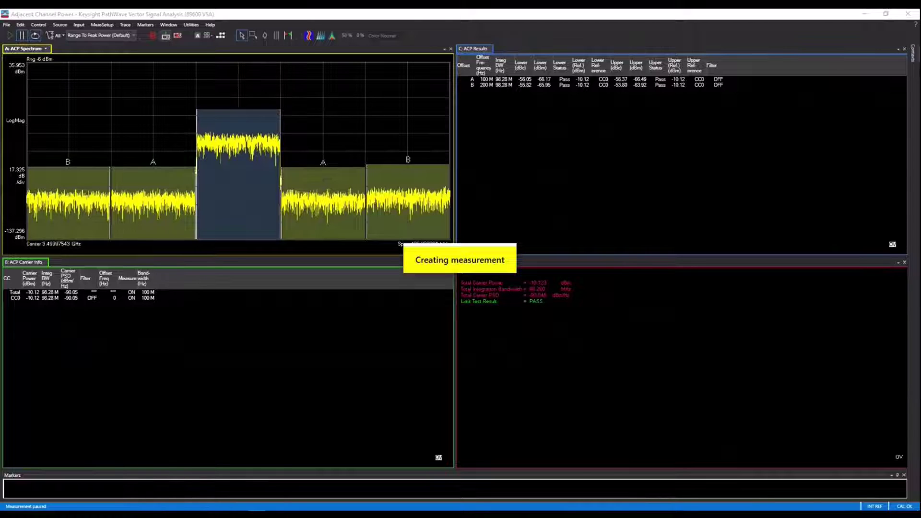
Apply the demo context to the Spectral Emissions Mask measurement, Meas02, and start measuring
click(913, 53)
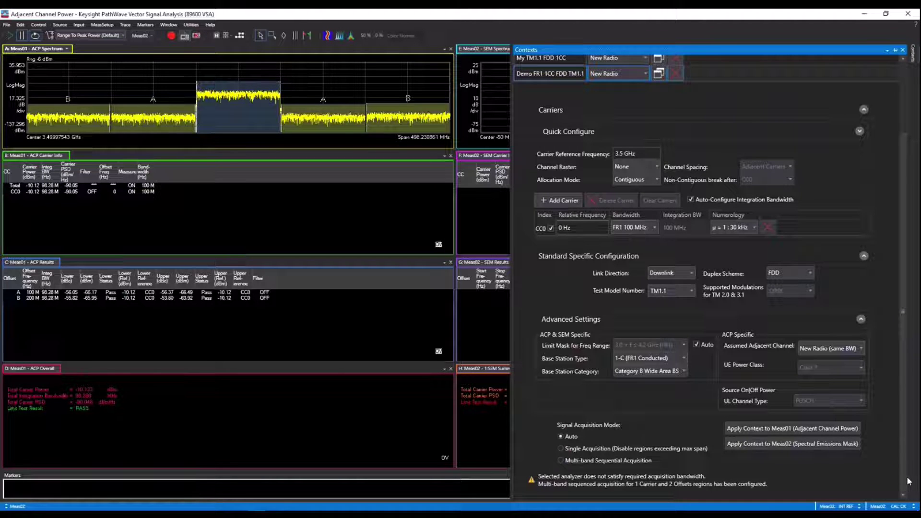
click(785, 444)
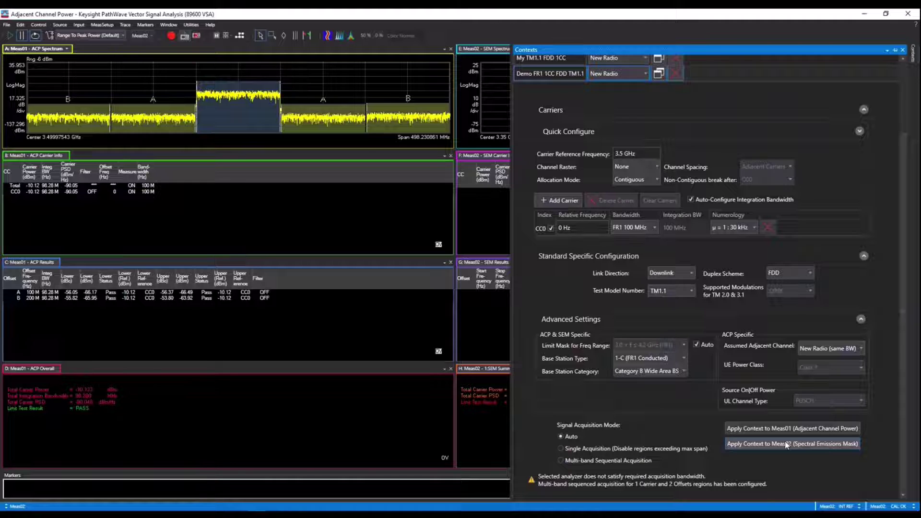
click(11, 37)
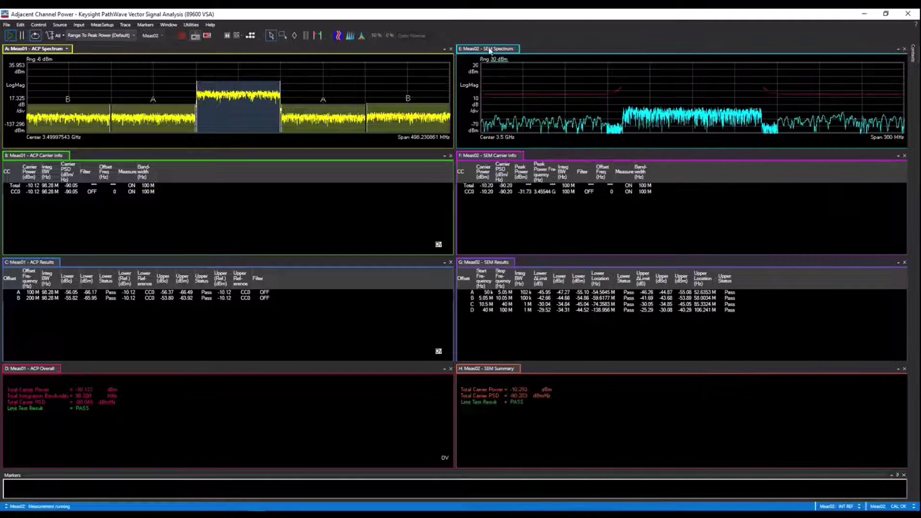
Auto scale the SEM Spectrum trace and set its input range to 0 dBm
right_click(689, 86)
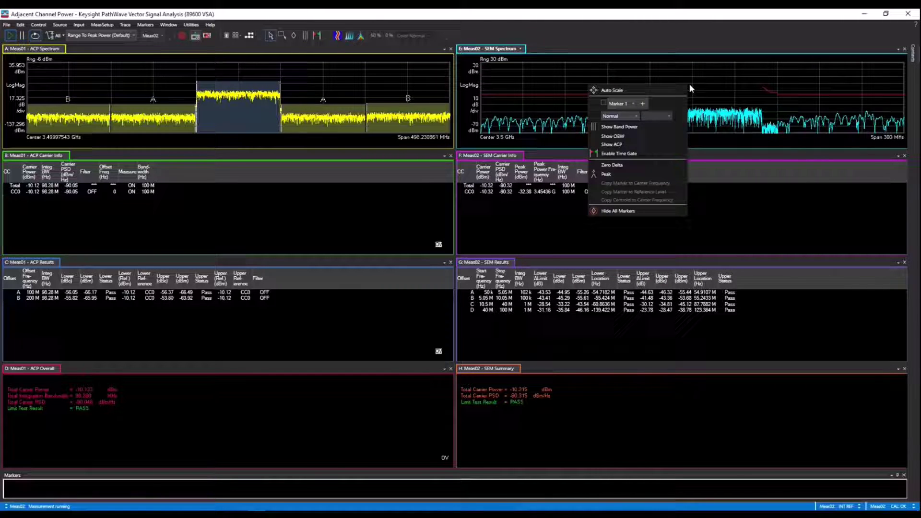
click(651, 92)
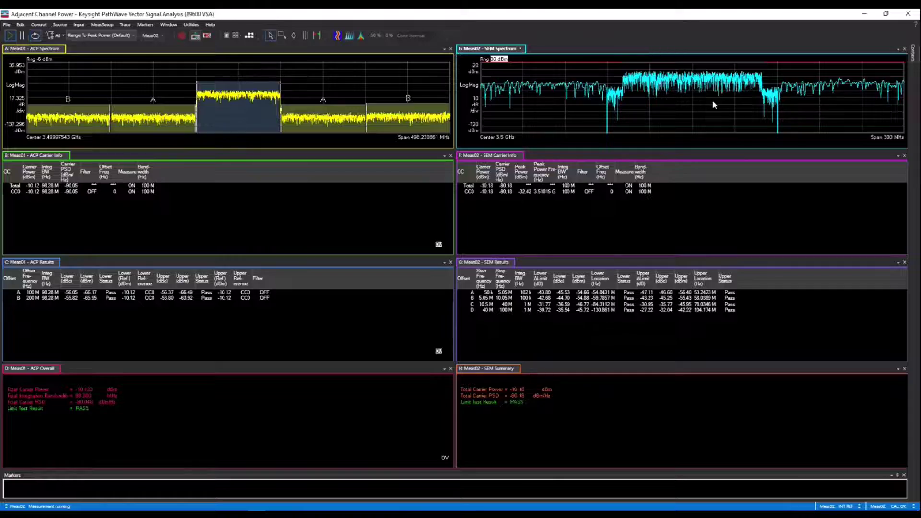
text(0)
key(Return)
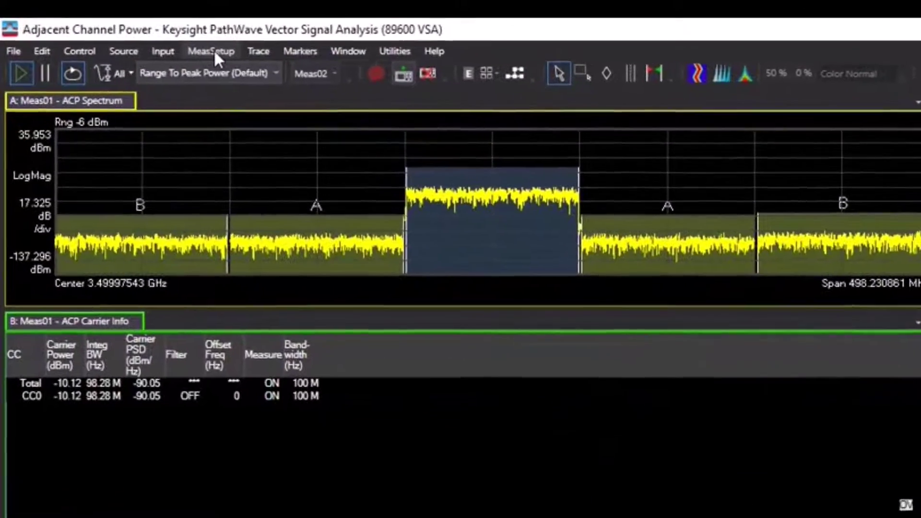
Create a new 5G NR Modulation Analysis measurement from the Cellular group
click(216, 52)
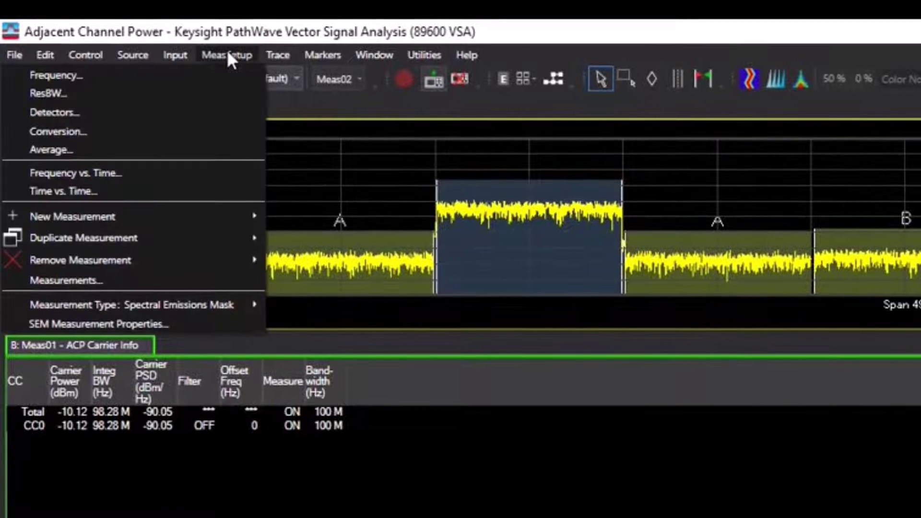
mouse_move(197, 217)
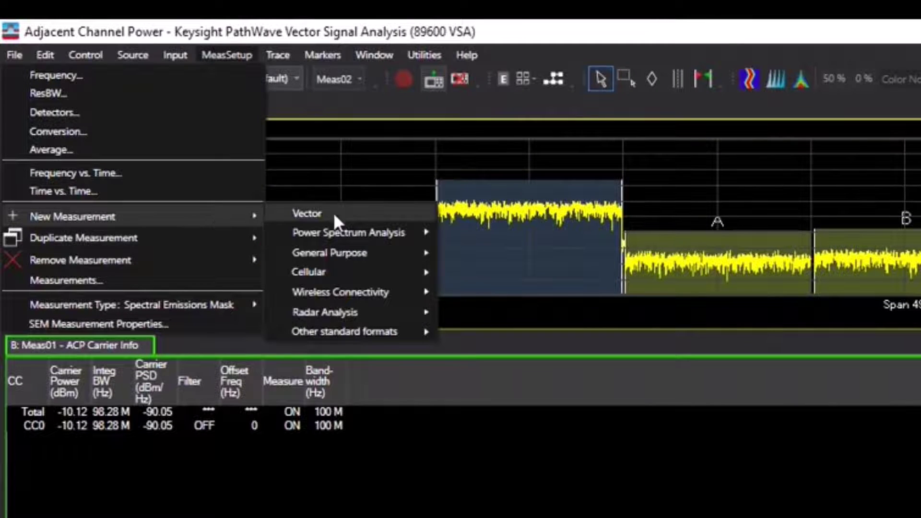
mouse_move(330, 271)
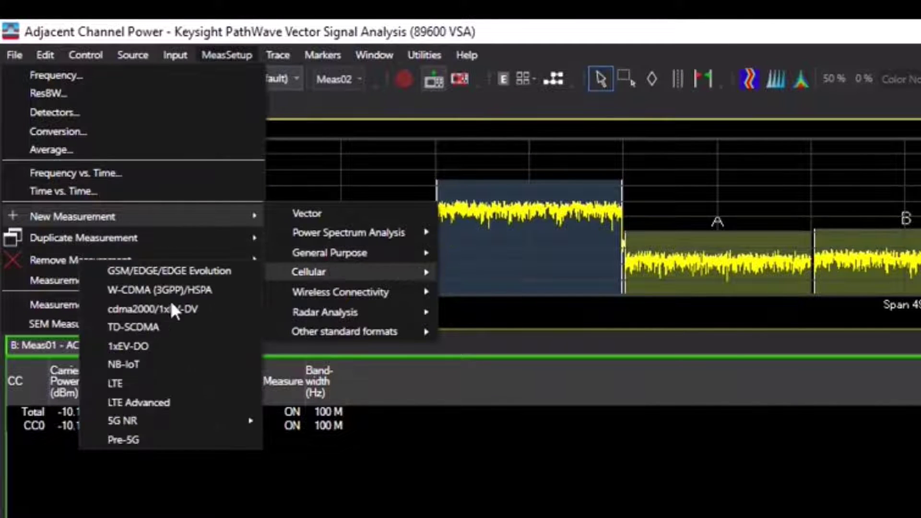
mouse_move(152, 419)
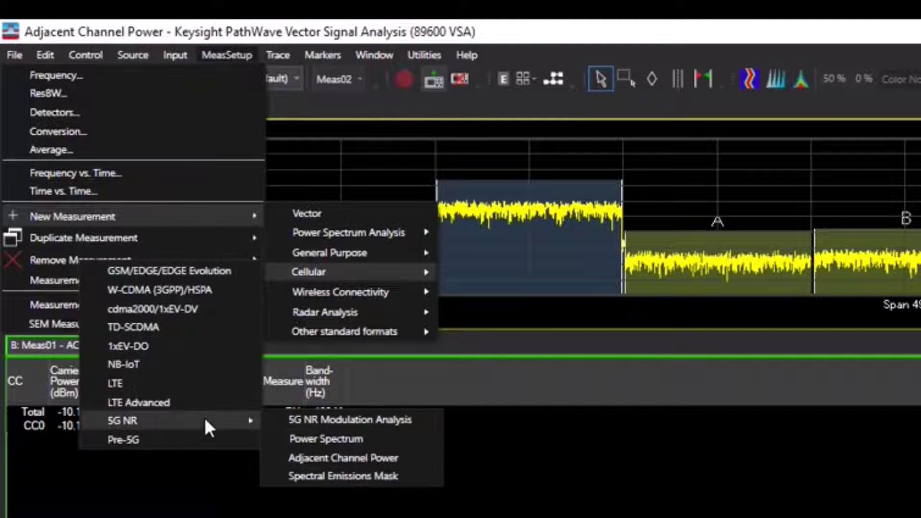
click(316, 417)
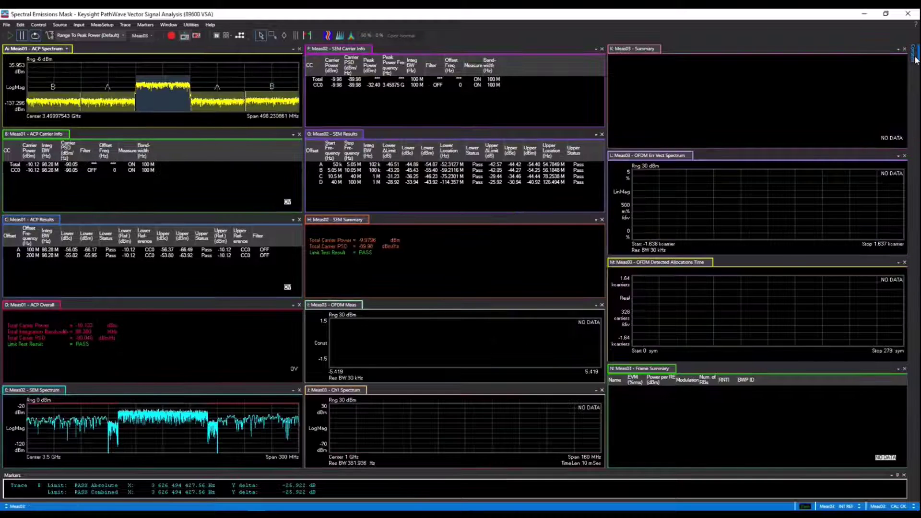
Apply the Demo FR1 1CC FDD TM1.1 context to the New Radio measurement, Meas03, and start measuring
click(914, 57)
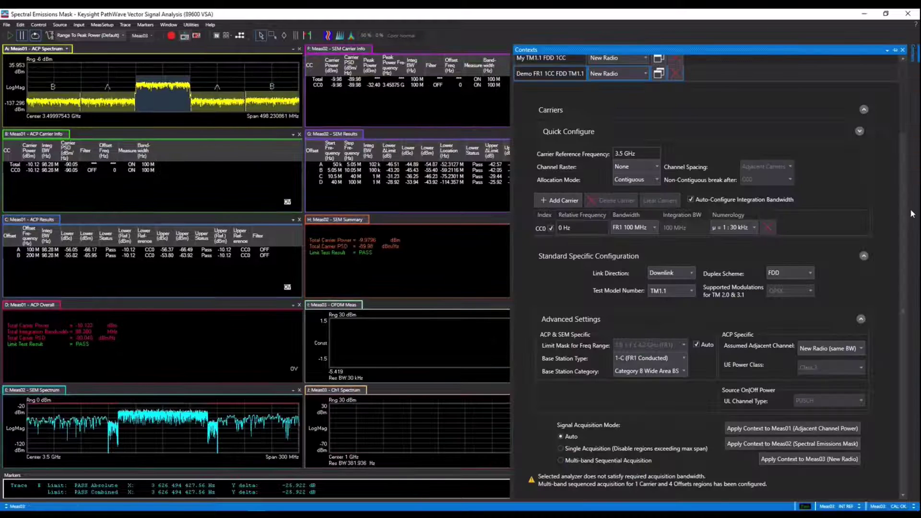
click(814, 460)
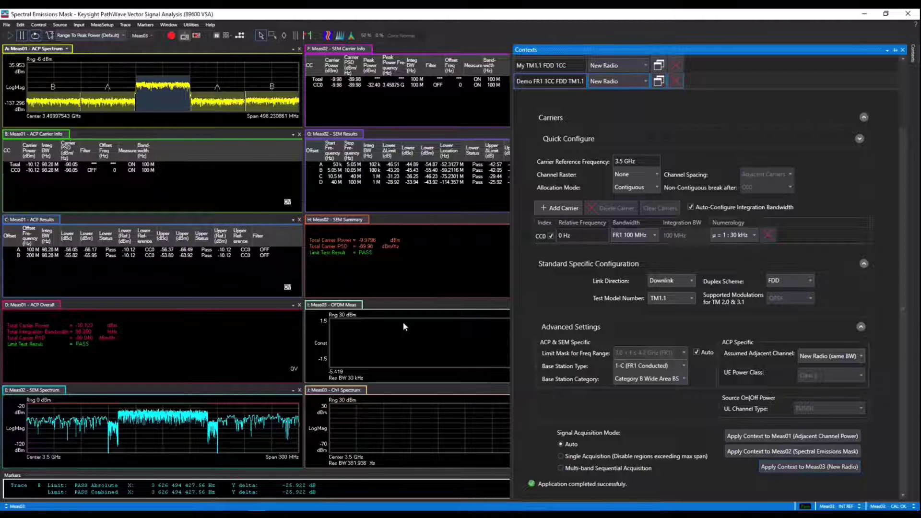
double_click(353, 402)
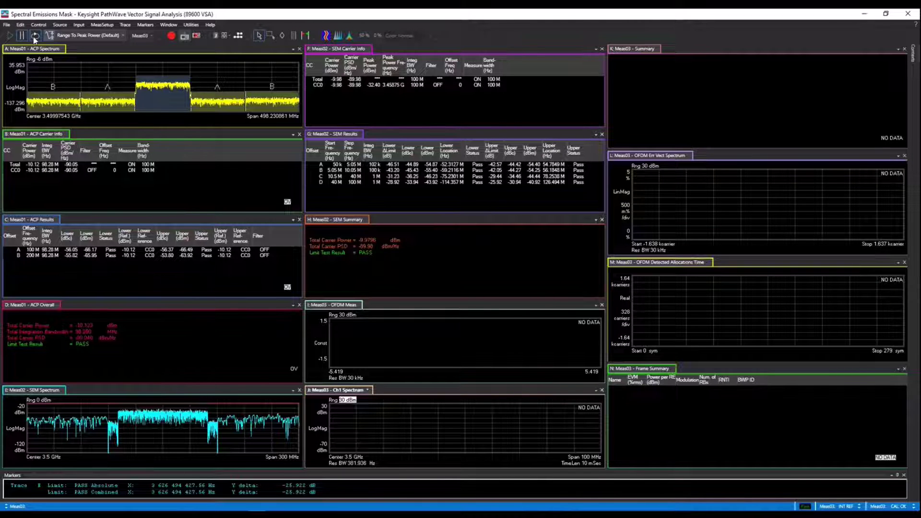
click(35, 37)
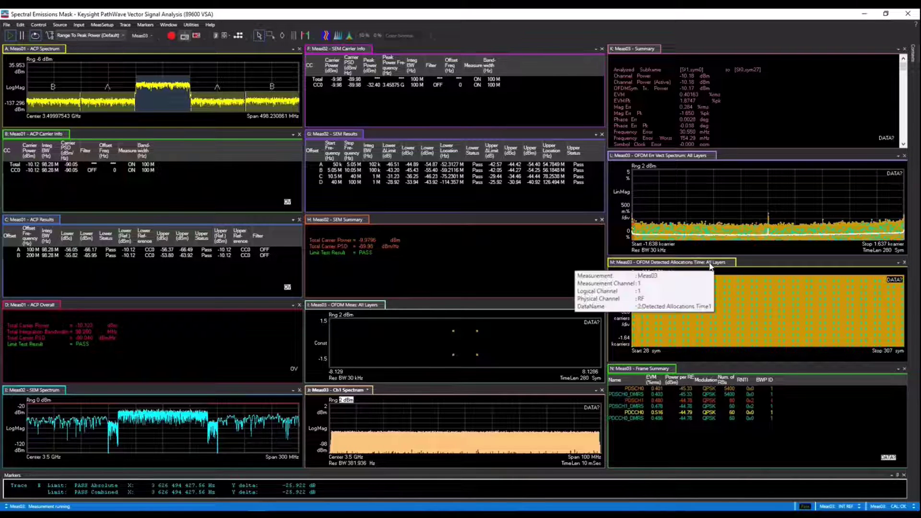
Change trace M's data from Detected Allocations Time to the Channel 1 CC Summary of Meas03
click(737, 266)
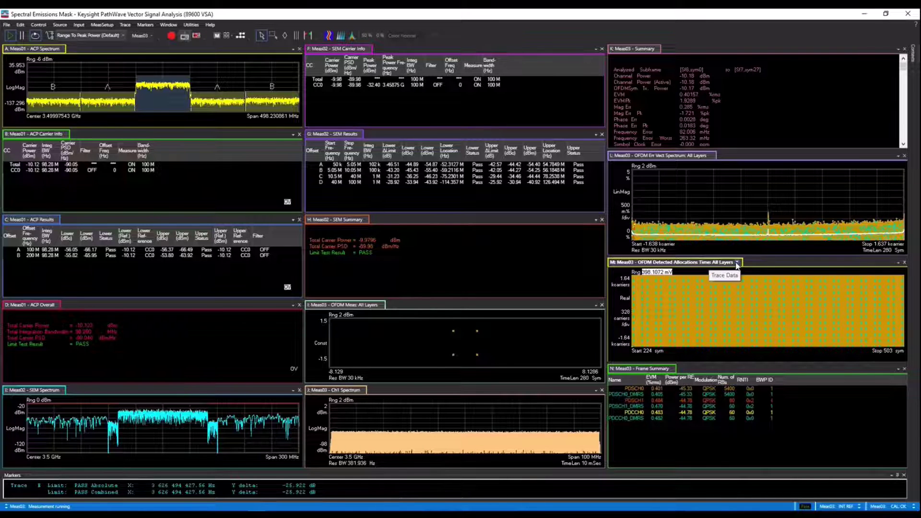
click(736, 262)
mouse_move(694, 287)
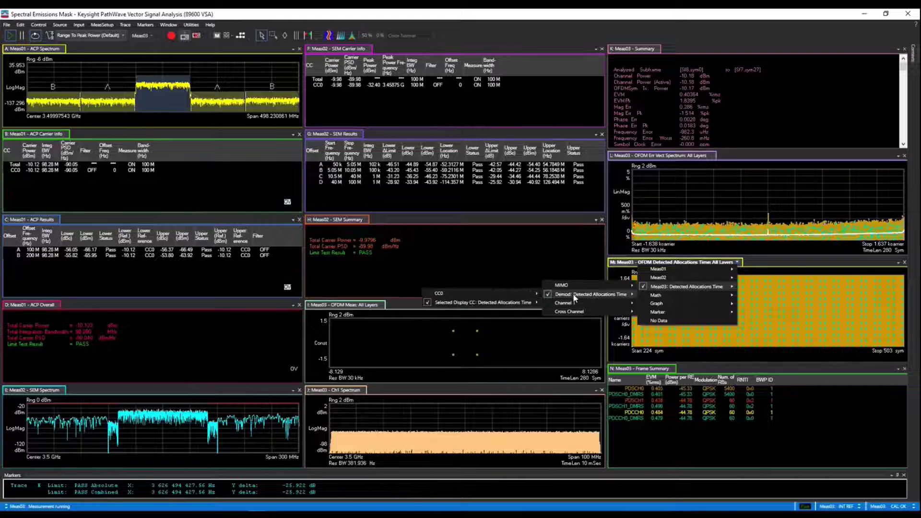
mouse_move(567, 304)
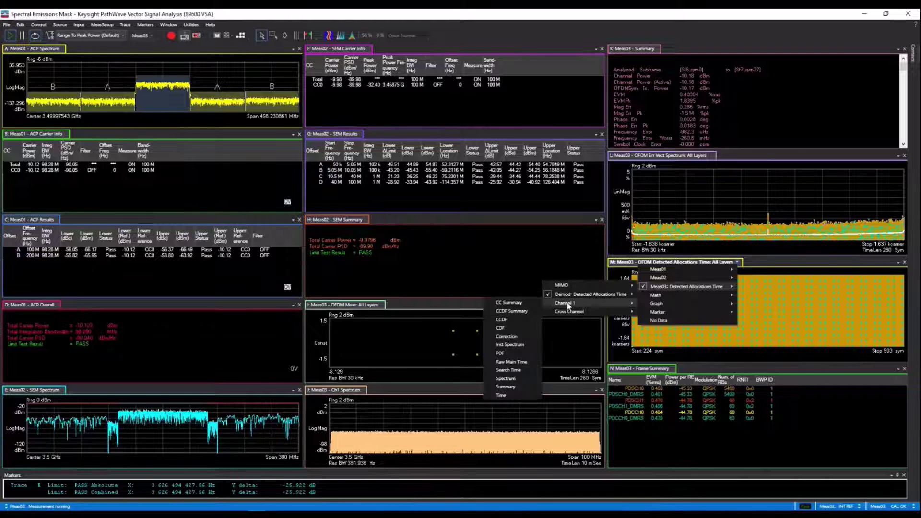
click(521, 301)
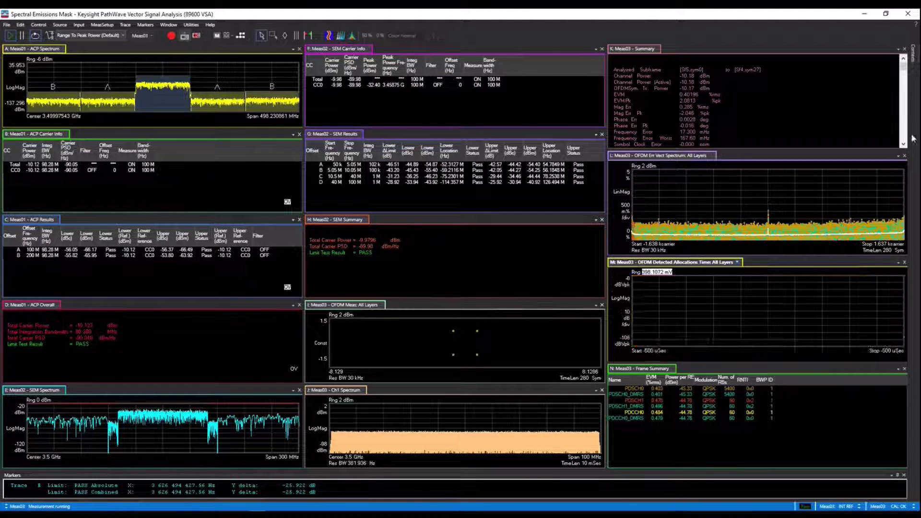
Open the existing NR 2CC 20MHz context to review its two-carrier setup
click(914, 56)
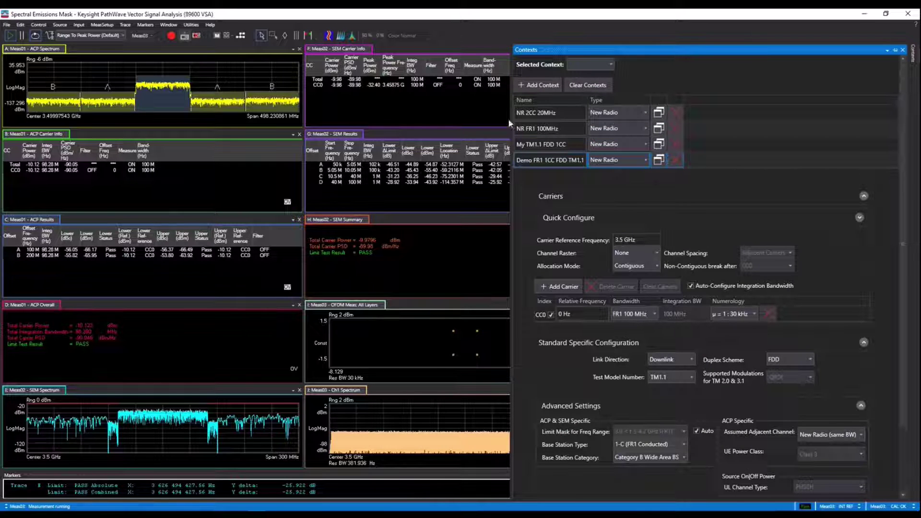
click(557, 115)
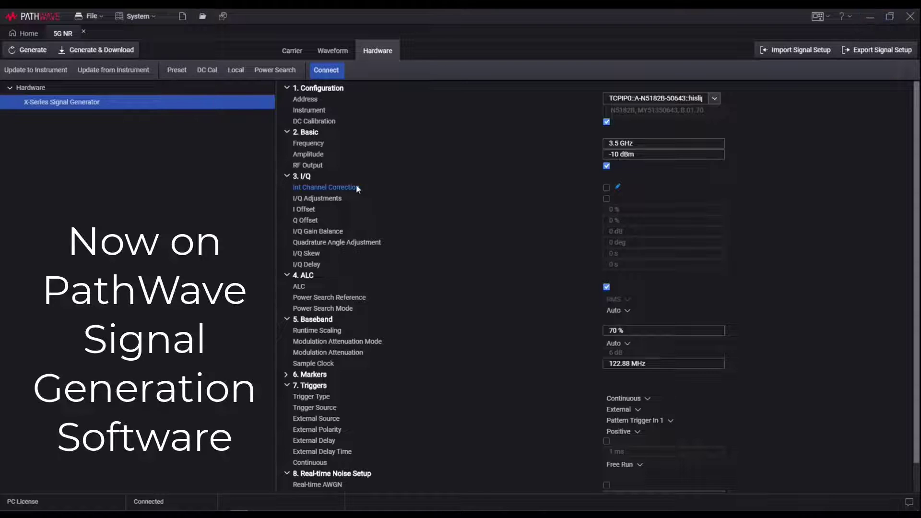
Switch to PathWave Signal Generation, import the NR2.scp signal setup, and generate and download the waveform to the signal generator
click(818, 54)
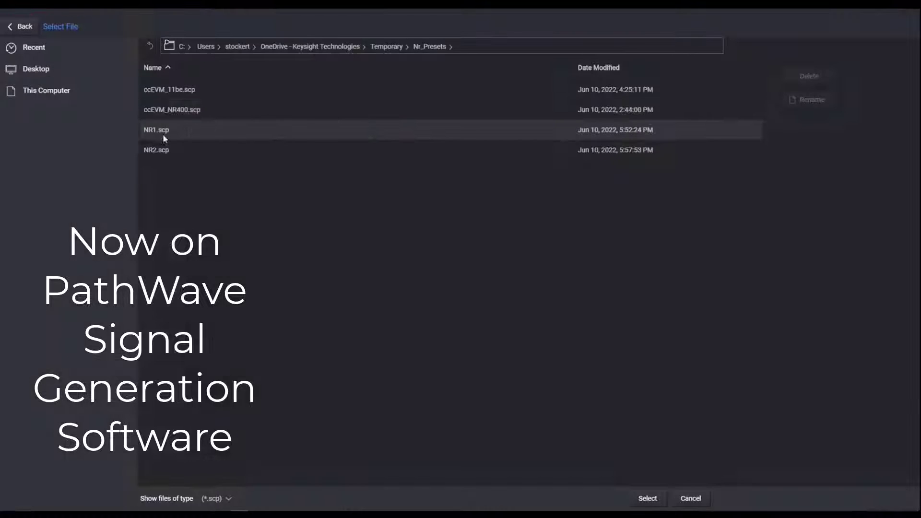
click(156, 151)
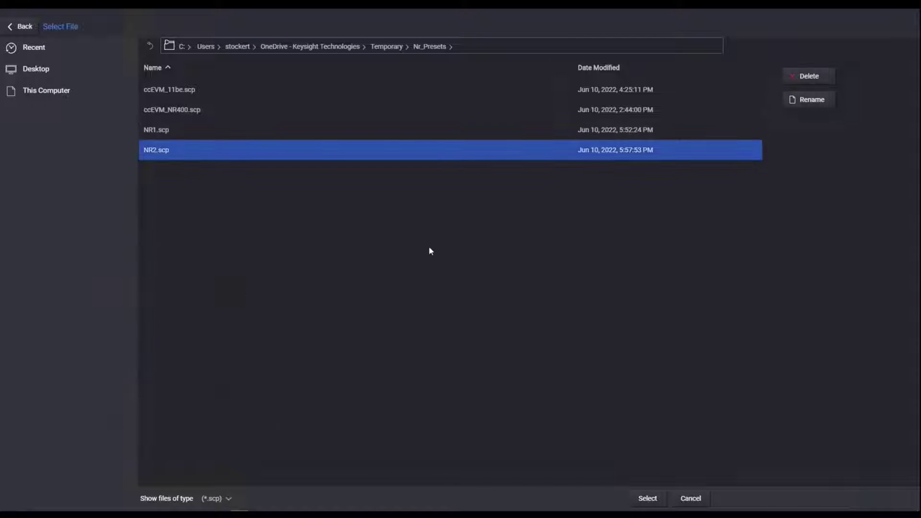
click(653, 503)
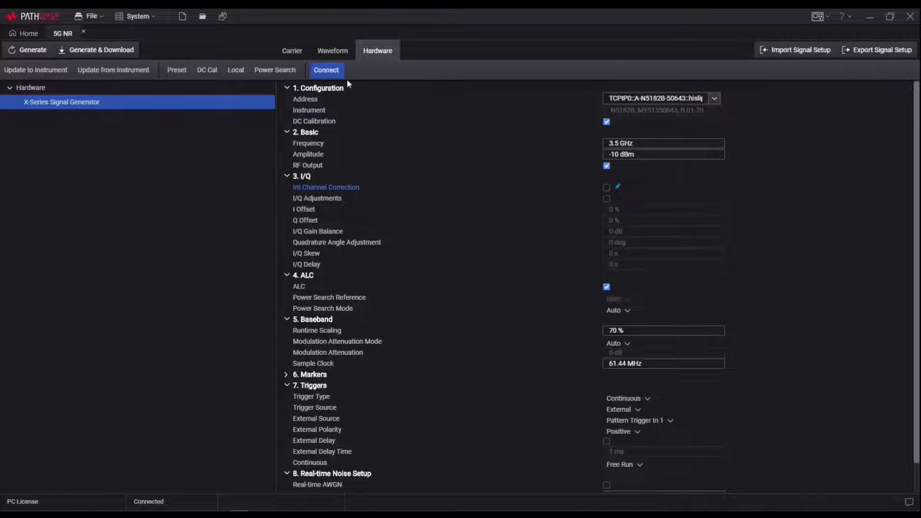
click(102, 52)
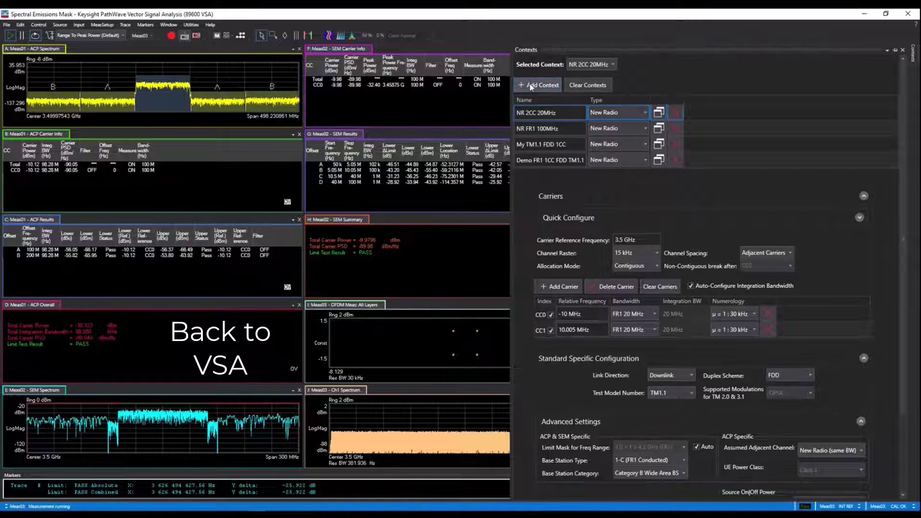
Switch back to the VSA software and add a New Radio context named demo 2CC
click(531, 87)
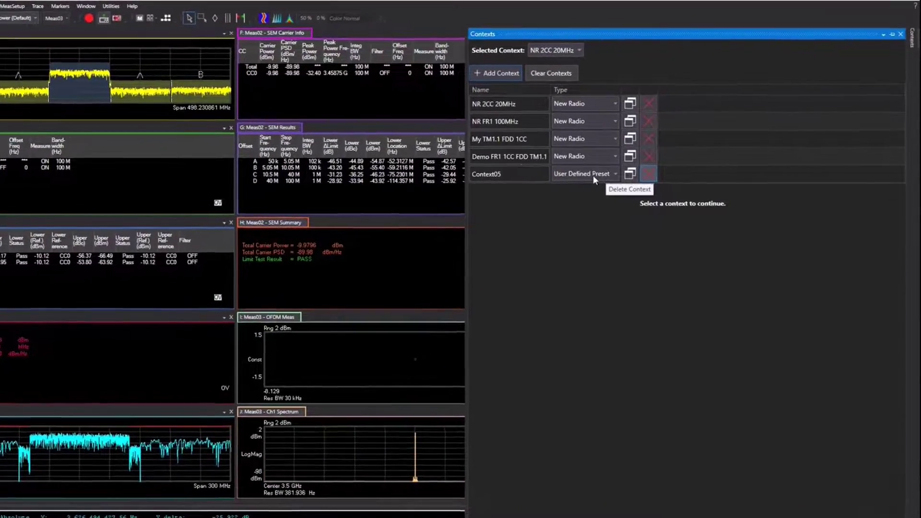
click(532, 171)
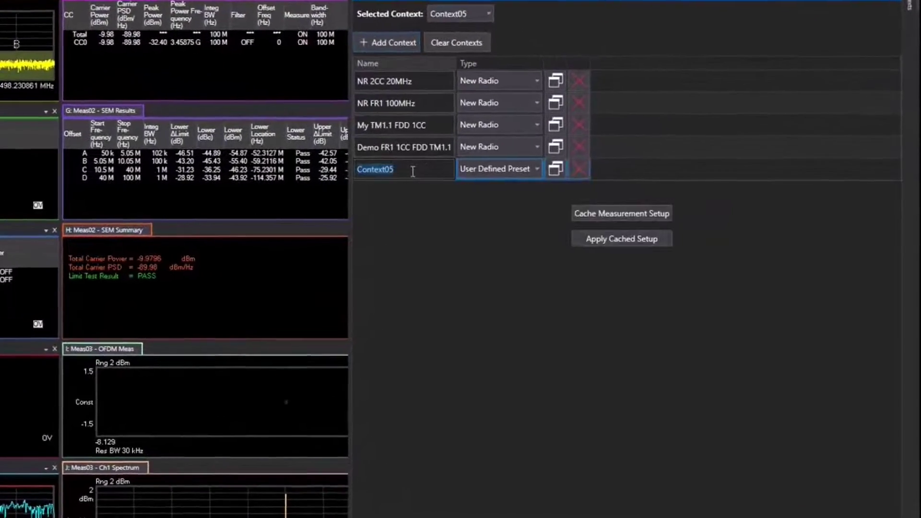
click(432, 170)
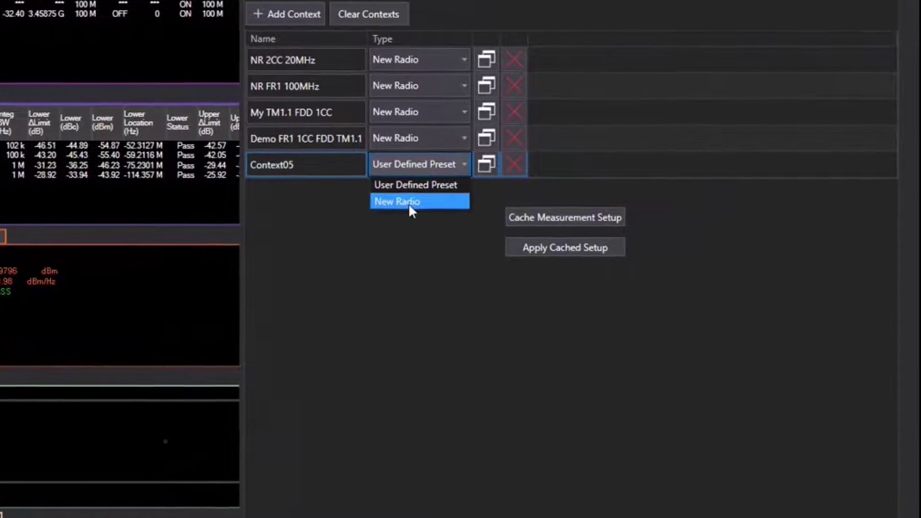
click(462, 205)
double_click(313, 160)
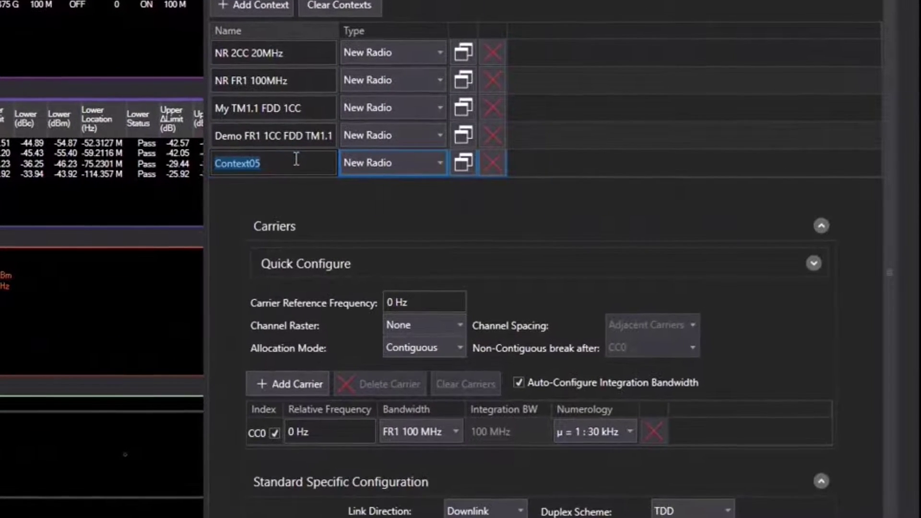
text(demo 2CC)
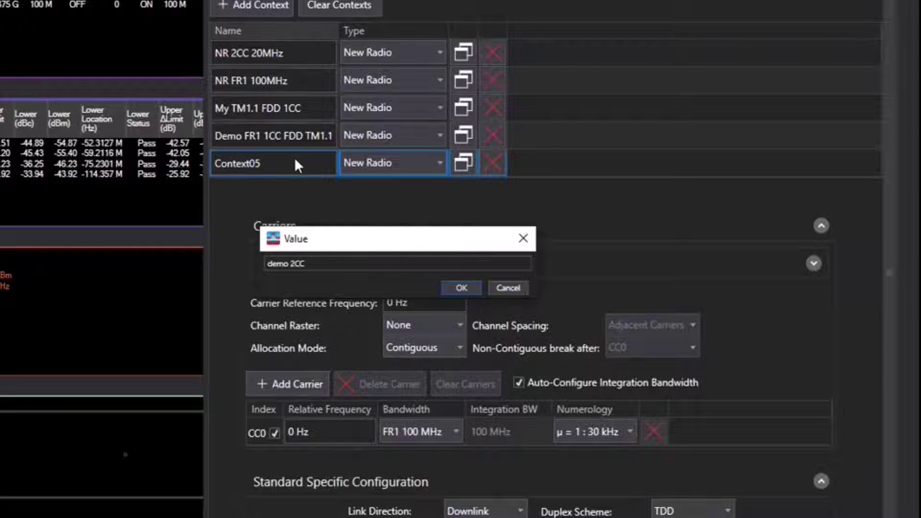
key(Return)
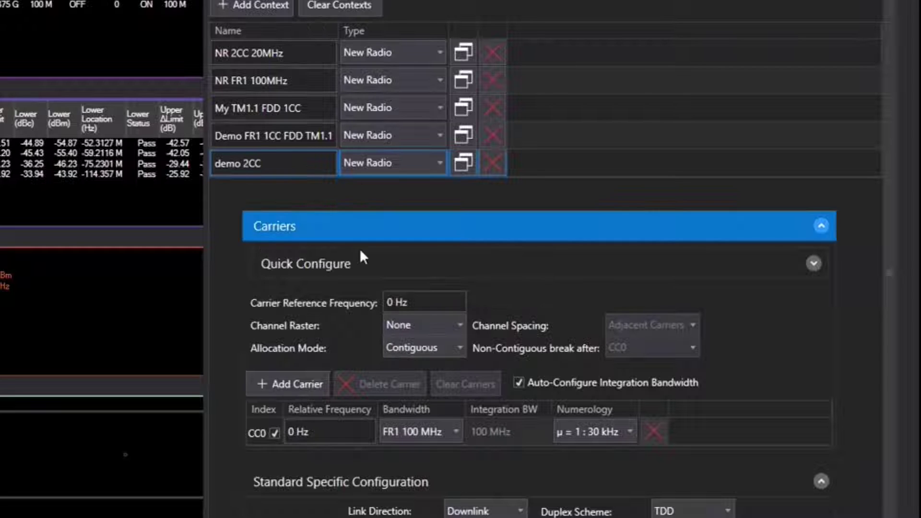
Set the demo 2CC context's carrier reference frequency to 3.5 GHz and its channel raster to 15 kHz
click(406, 308)
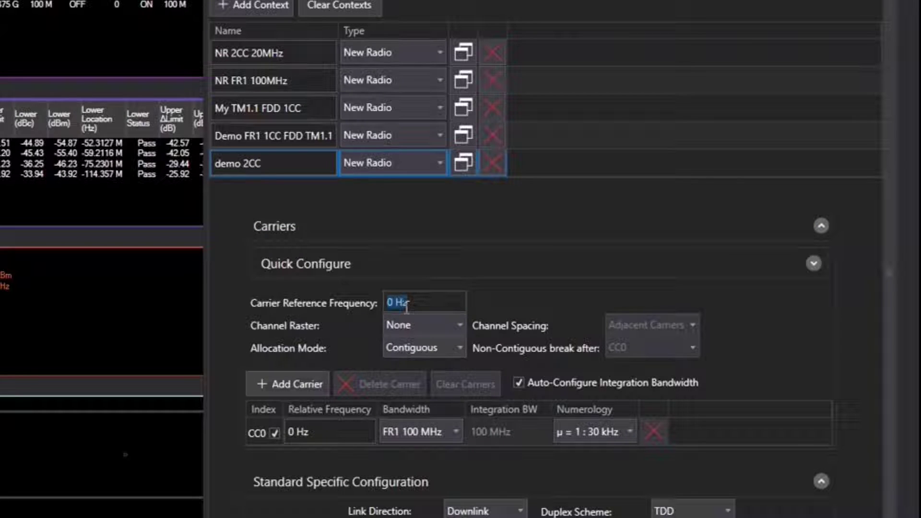
text(3.5 G)
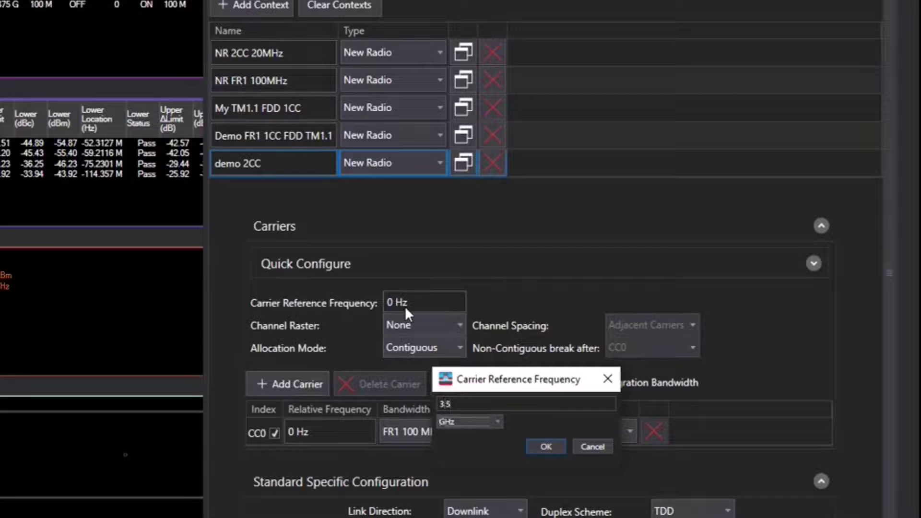
key(Return)
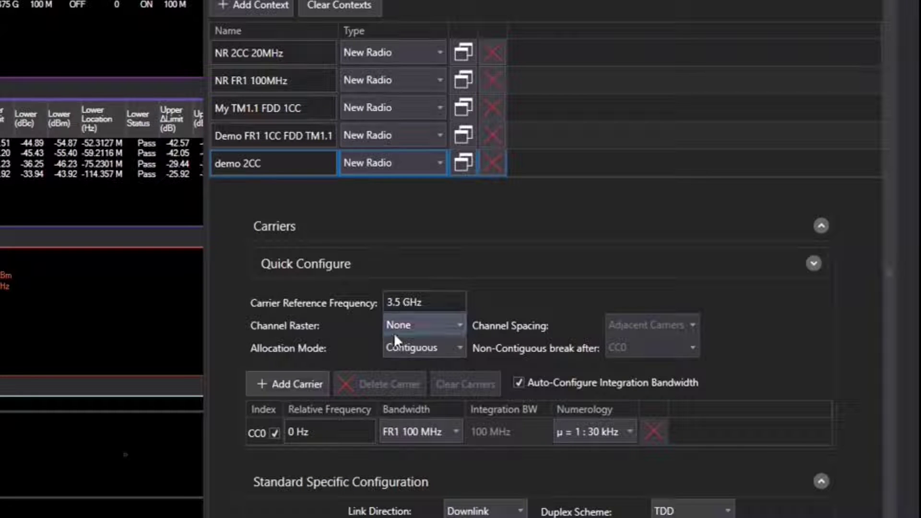
click(429, 325)
click(420, 362)
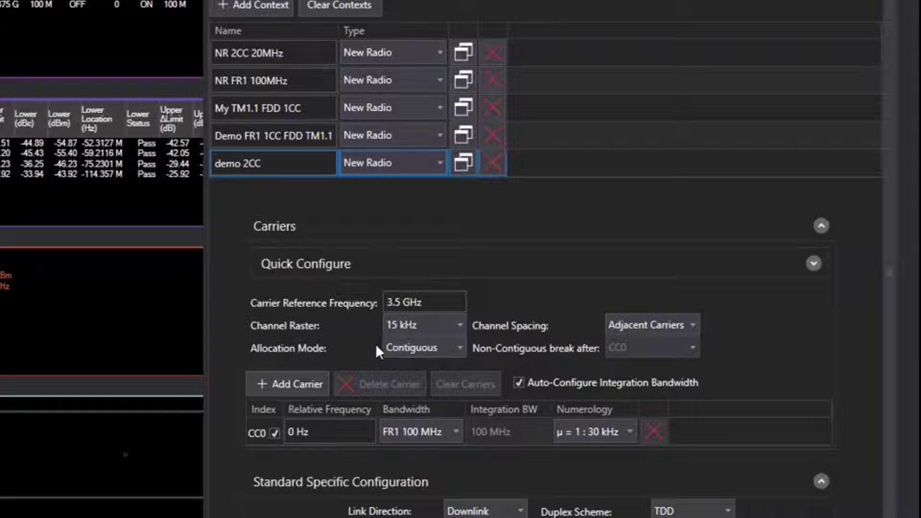
Set carrier CC0 to FR1 20 MHz bandwidth and add a second carrier, CC1, also with FR1 20 MHz
click(439, 430)
click(417, 505)
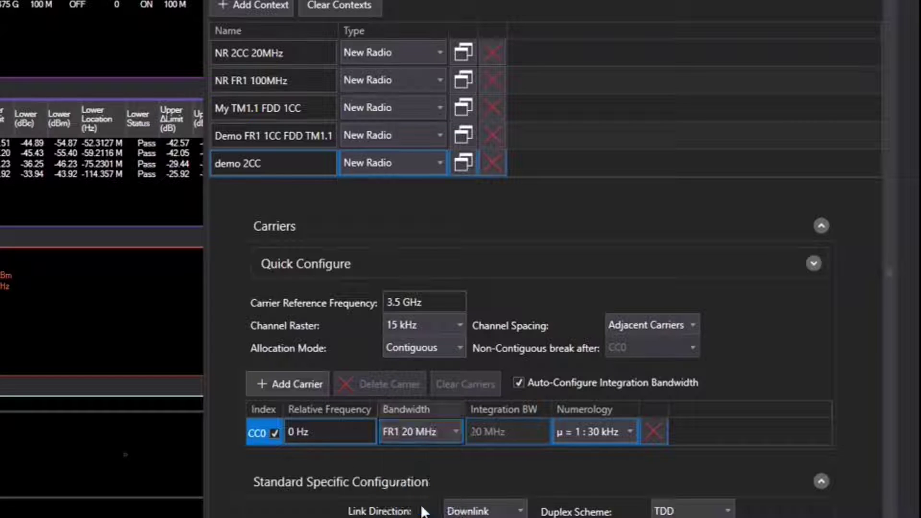
click(287, 383)
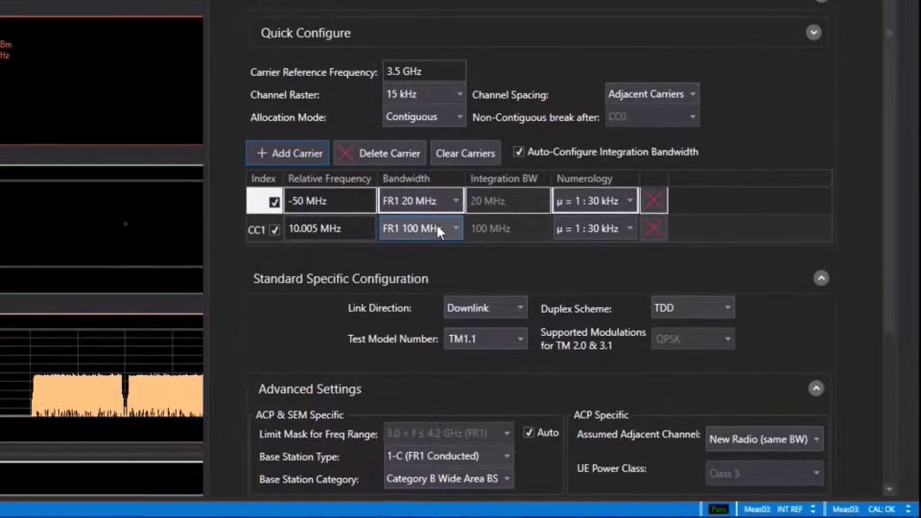
click(433, 423)
click(424, 301)
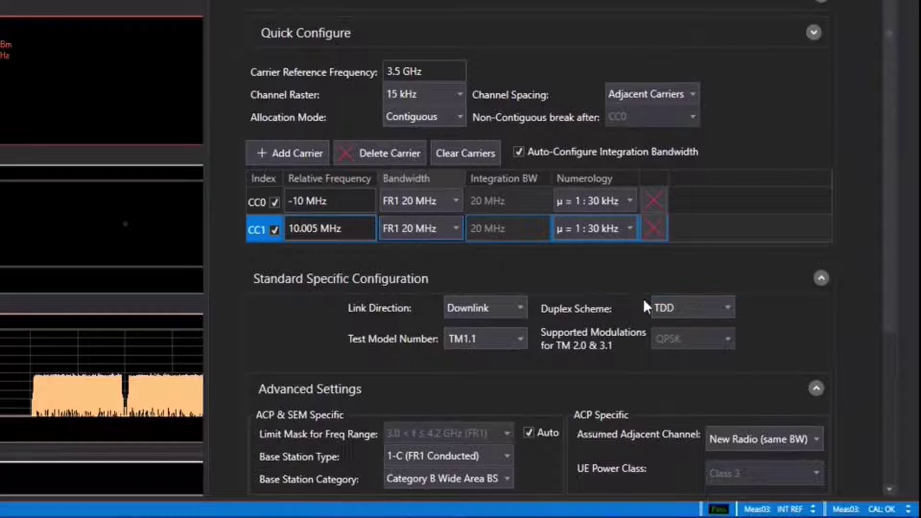
Set the duplex scheme to FDD and apply the demo 2CC context to Meas01 (Adjacent Channel Power) and Meas02 (Spectral Emissions Mask)
click(698, 306)
click(681, 344)
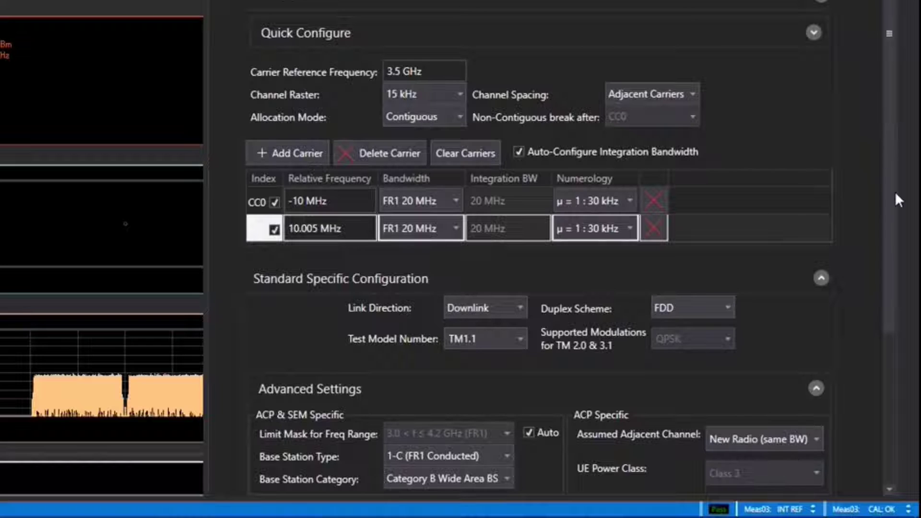
drag(893, 222, 893, 330)
scroll(892, 331, down, 2)
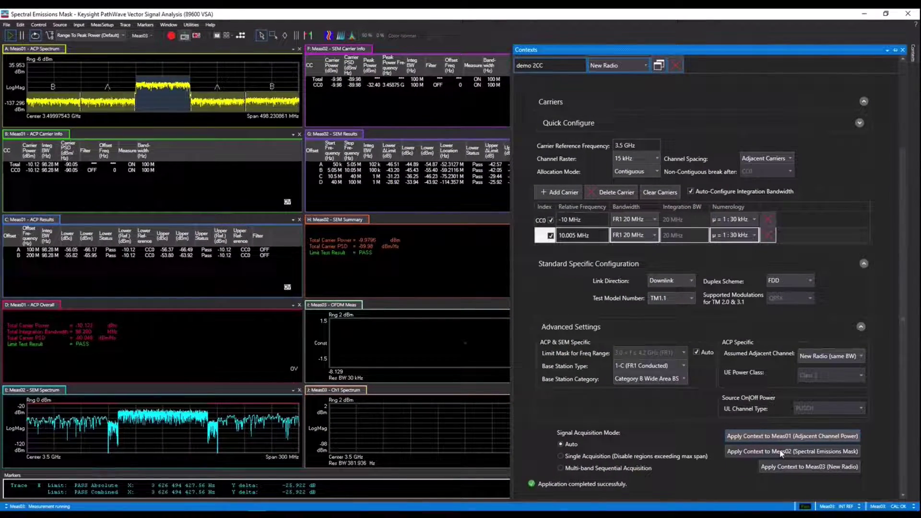
click(781, 452)
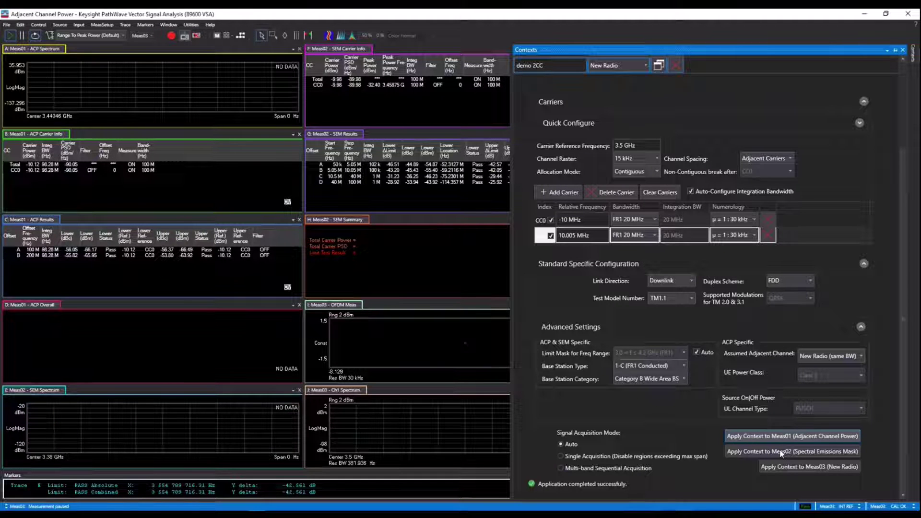
Apply the demo 2CC context to Meas02 and Meas03 (New Radio), and run the two-carrier modulation measurement, selecting CC1 in its CC Summary
click(781, 453)
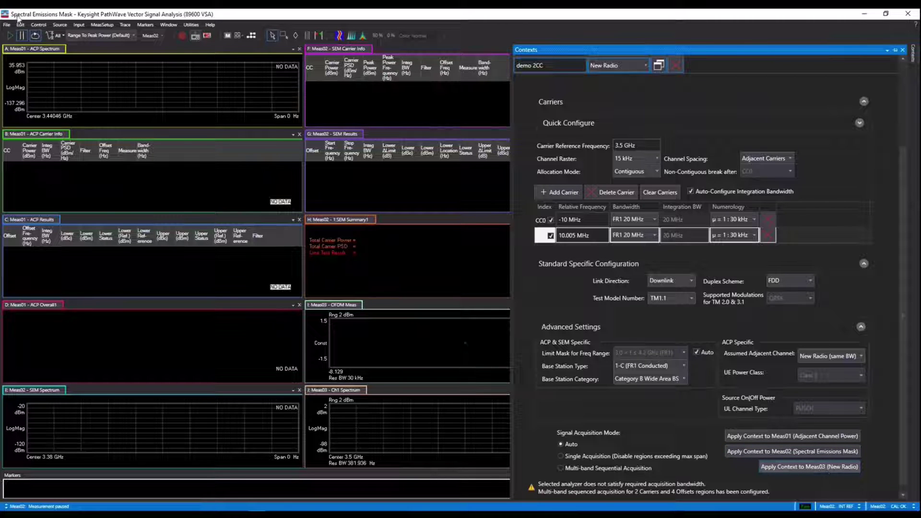
click(10, 36)
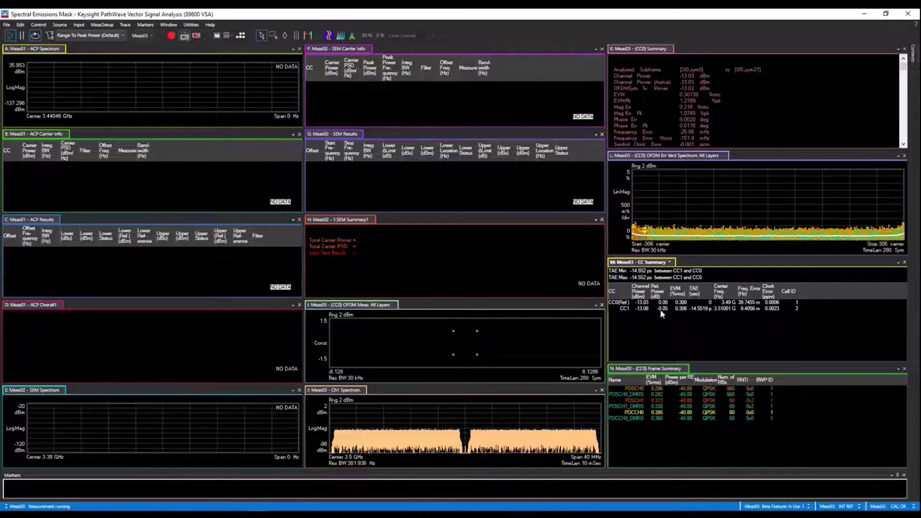
click(709, 309)
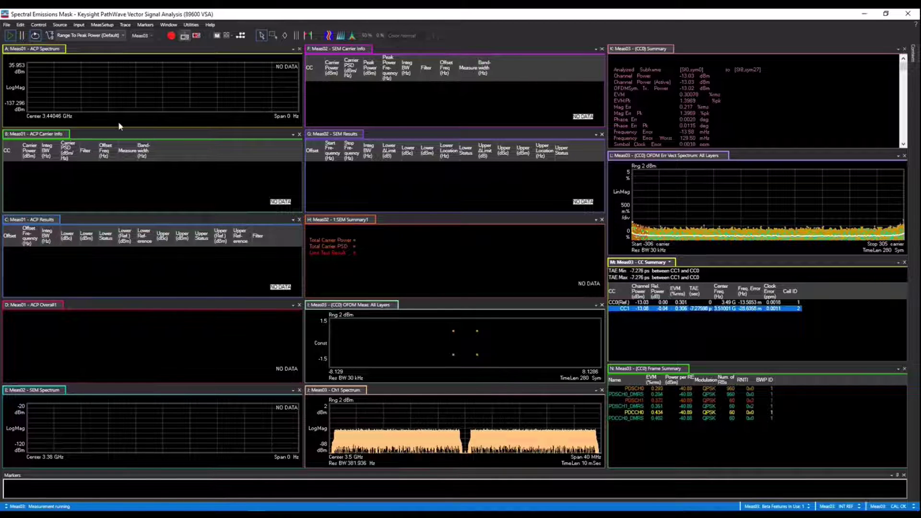
Run the two-carrier Adjacent Channel Power measurement on Meas01 and the Spectral Emissions Mask measurement on Meas02
click(42, 76)
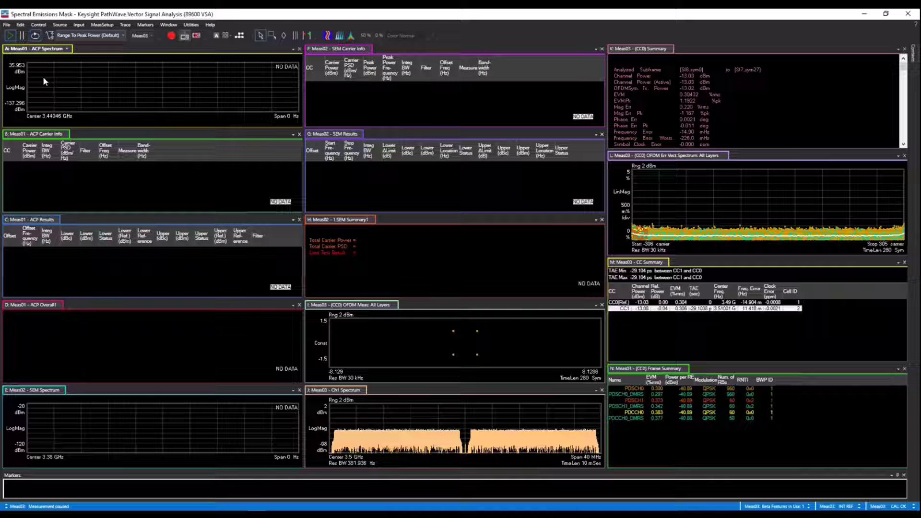
click(7, 36)
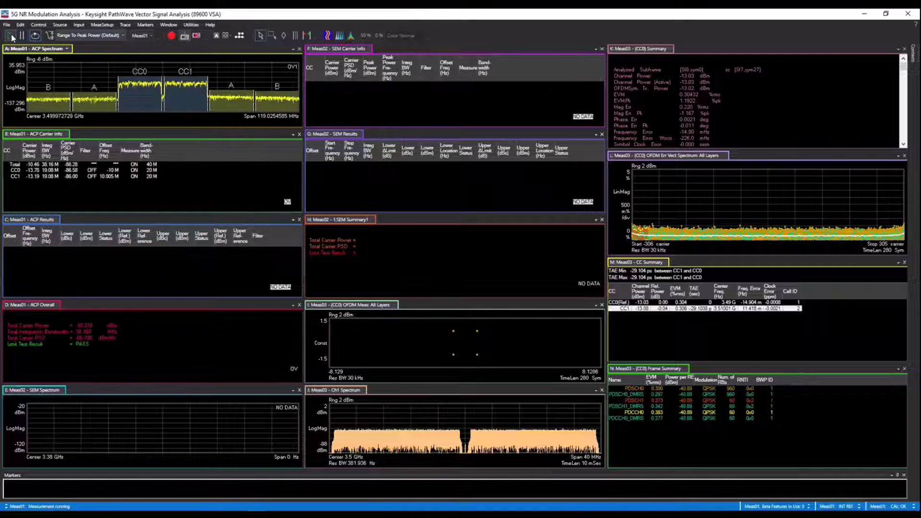
click(381, 104)
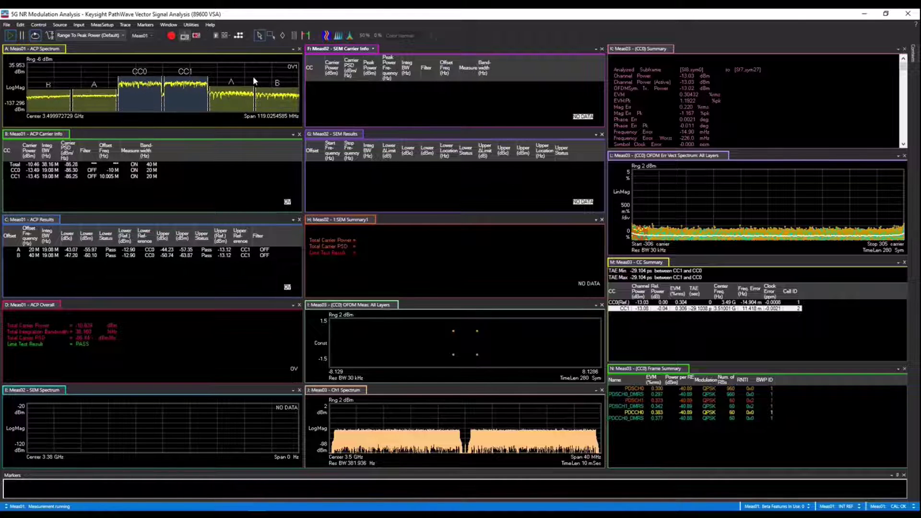
click(75, 434)
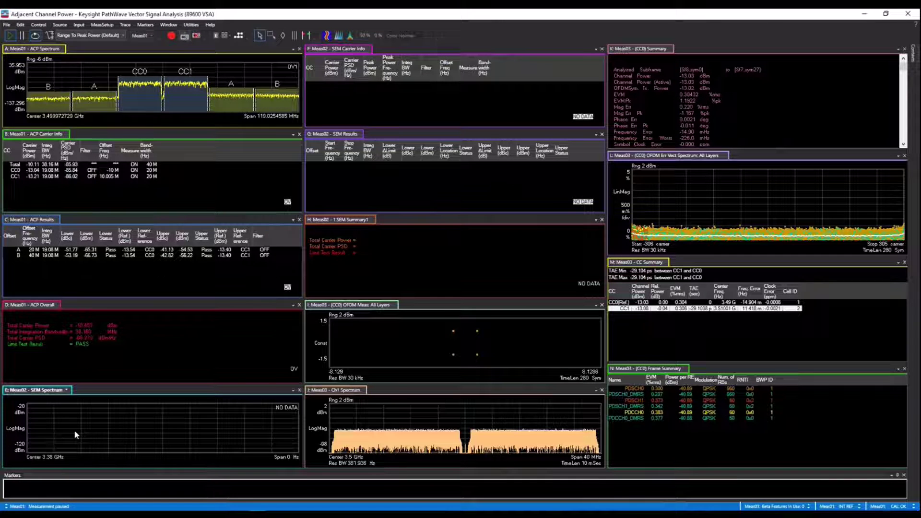
click(9, 36)
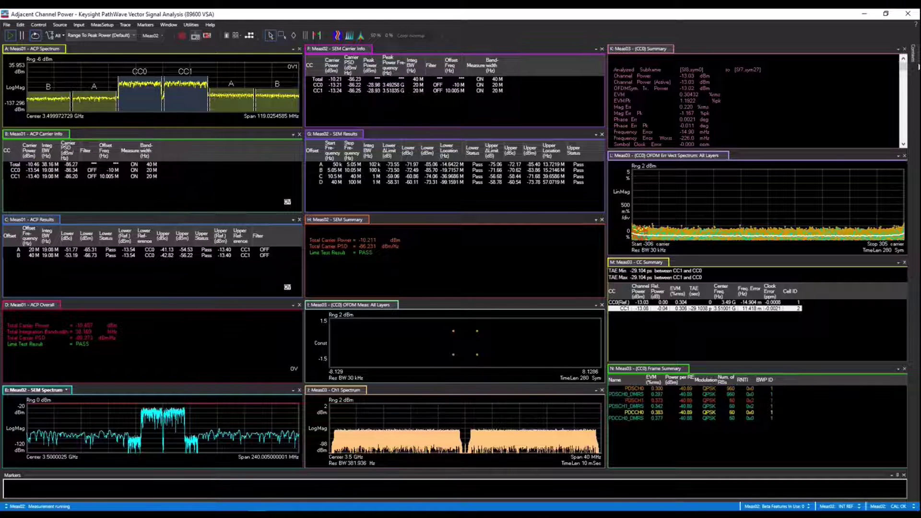
Reopen the Contexts window and review the demo 2CC carrier, standard-specific and advanced settings alongside the context list
click(913, 56)
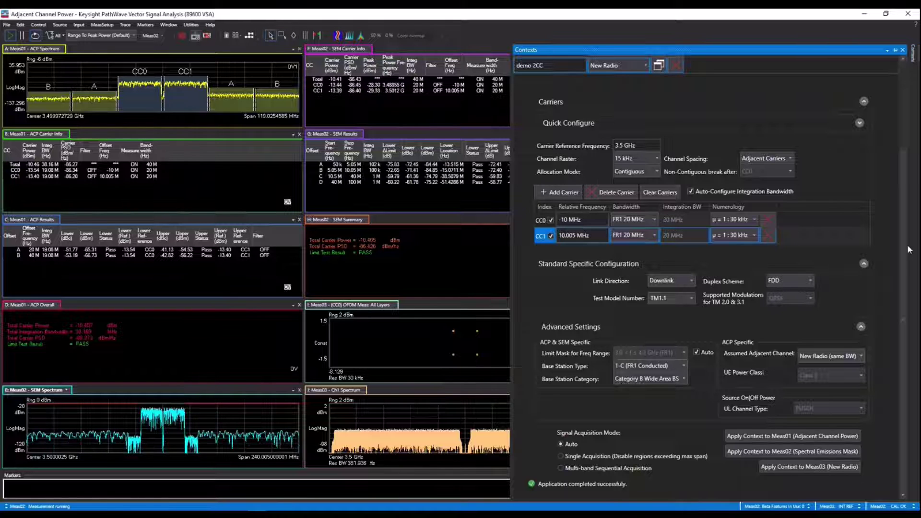
scroll(894, 138, up, 2)
scroll(895, 138, up, 3)
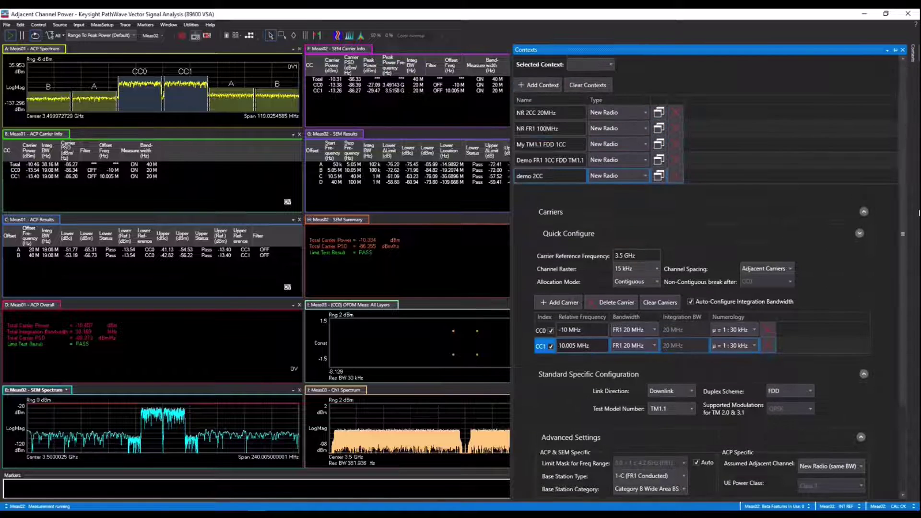
scroll(894, 138, down, 5)
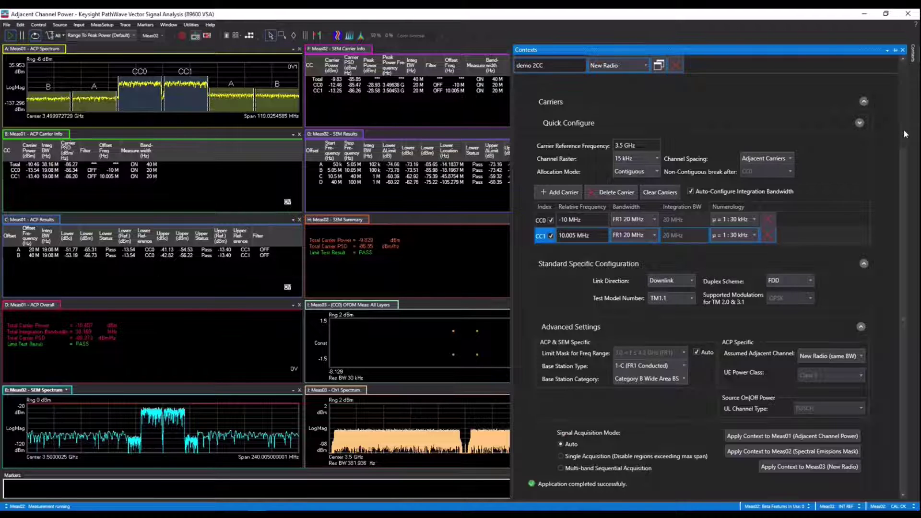
scroll(902, 128, up, 5)
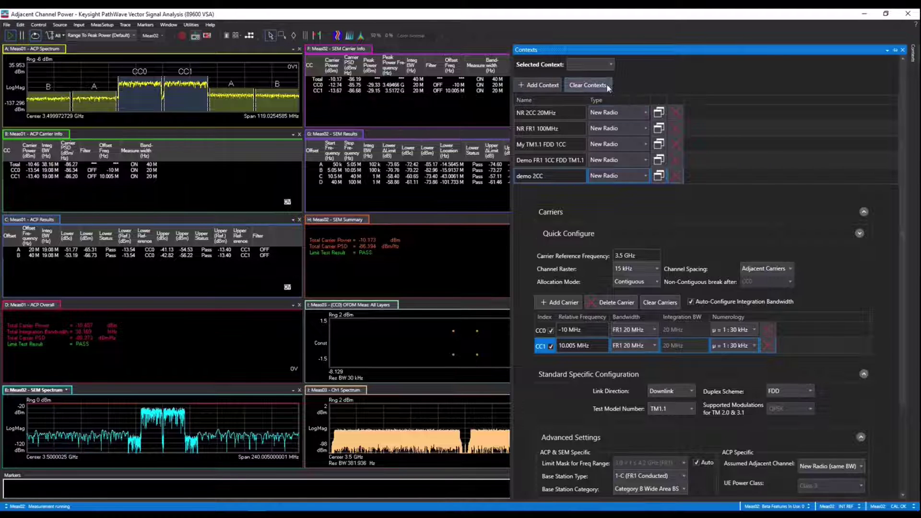
Browse the saved contexts NR 2CC 20MHz, demo 2CC and NR FR1 100MHz to compare their carrier configurations
click(570, 113)
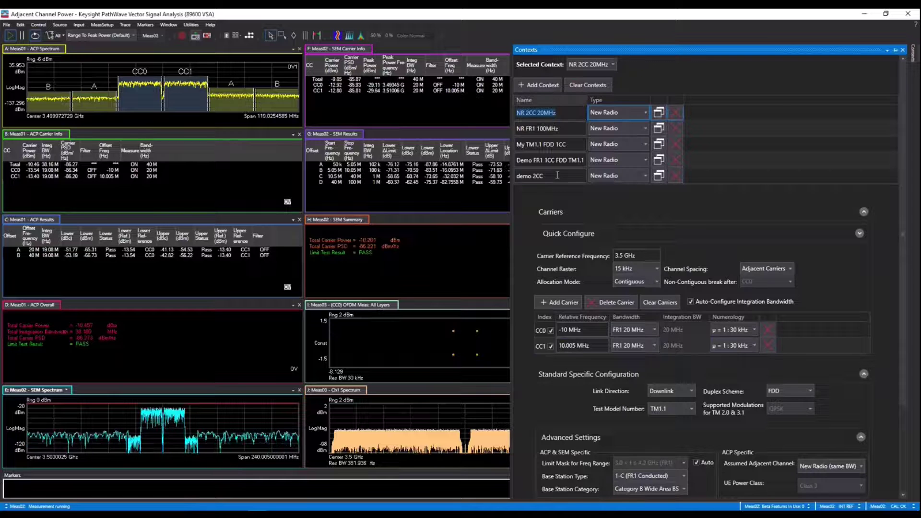
click(537, 176)
click(564, 116)
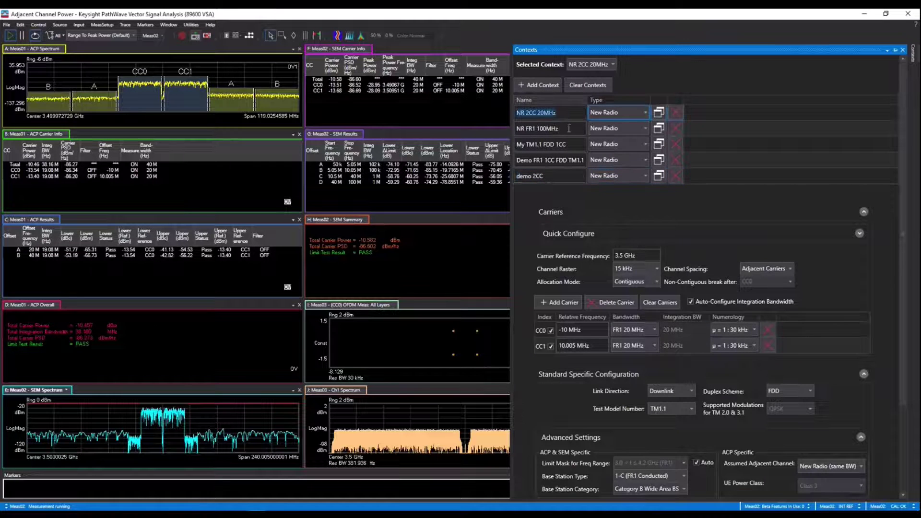
click(568, 128)
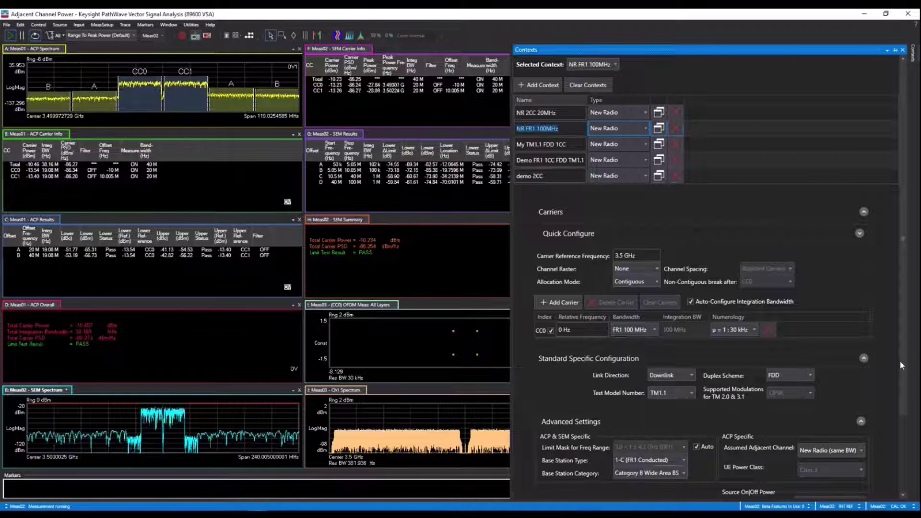
scroll(905, 425, down, 3)
scroll(898, 242, up, 3)
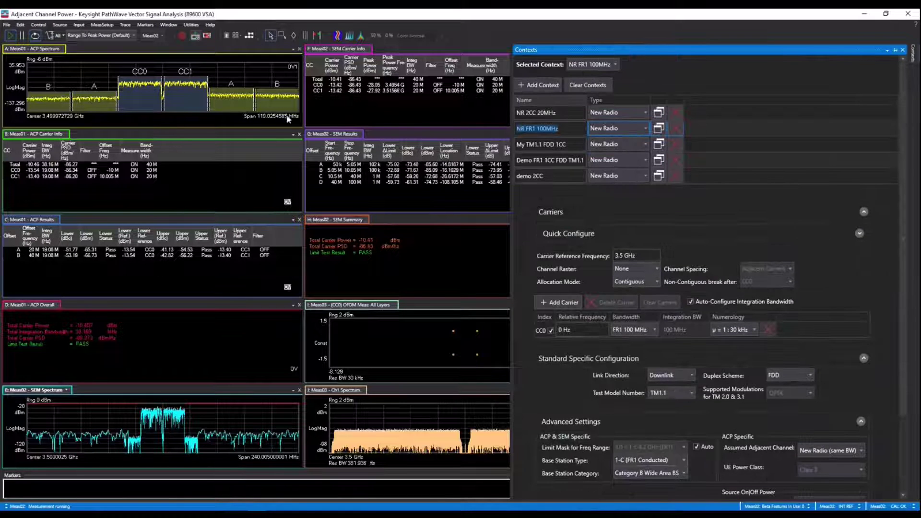